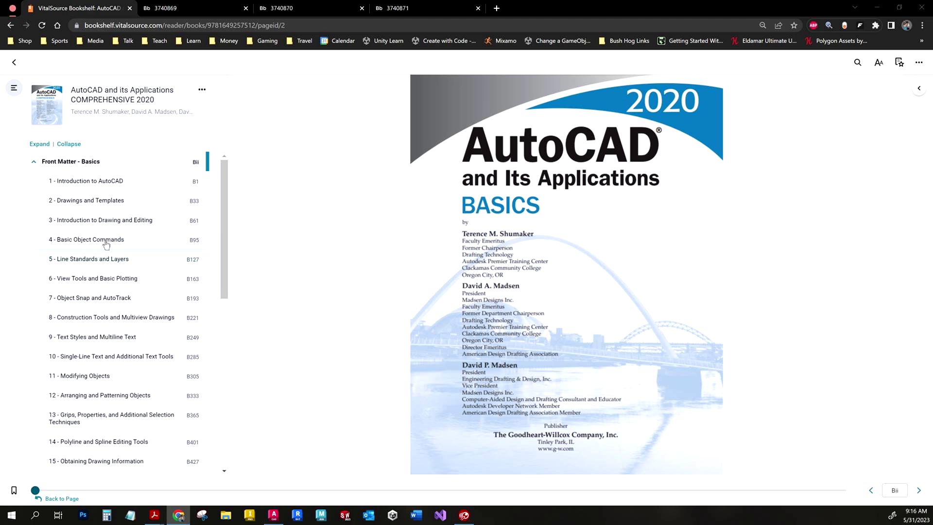
Go to textbook page B68, which covers specifying a line's first point and dynamic input.
{"action": "left_click_drag", "start_coordinate": [224, 240], "coordinate": [216, 425]}
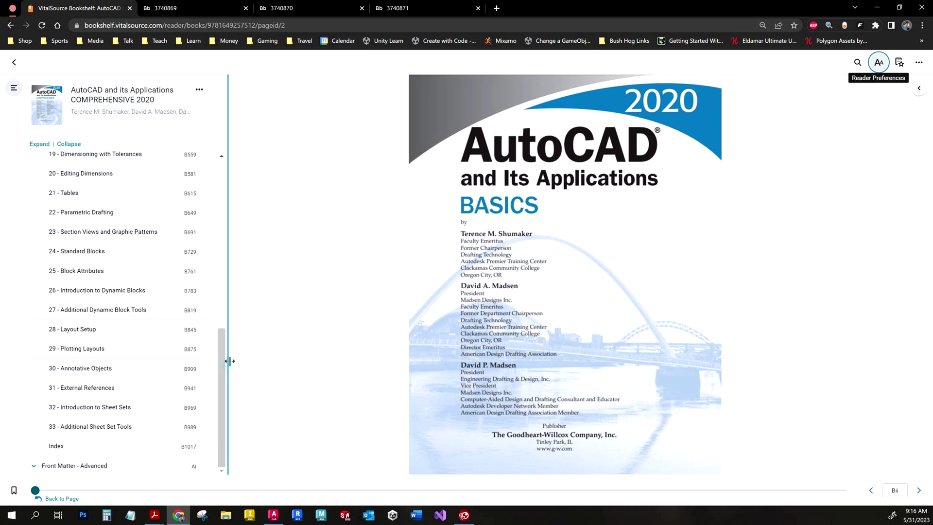
{"action": "left_click", "coordinate": [897, 490]}
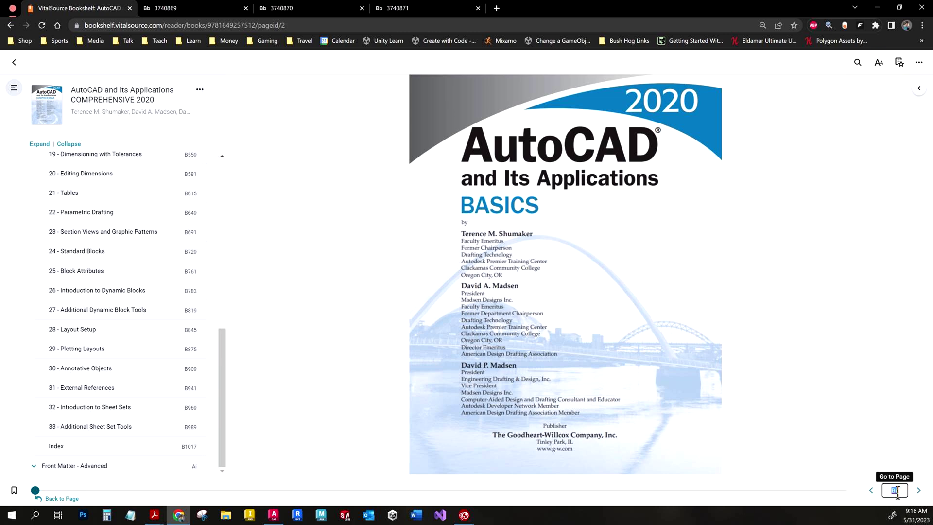
{"action": "type", "text": "B68"}
{"action": "key", "text": "Return"}
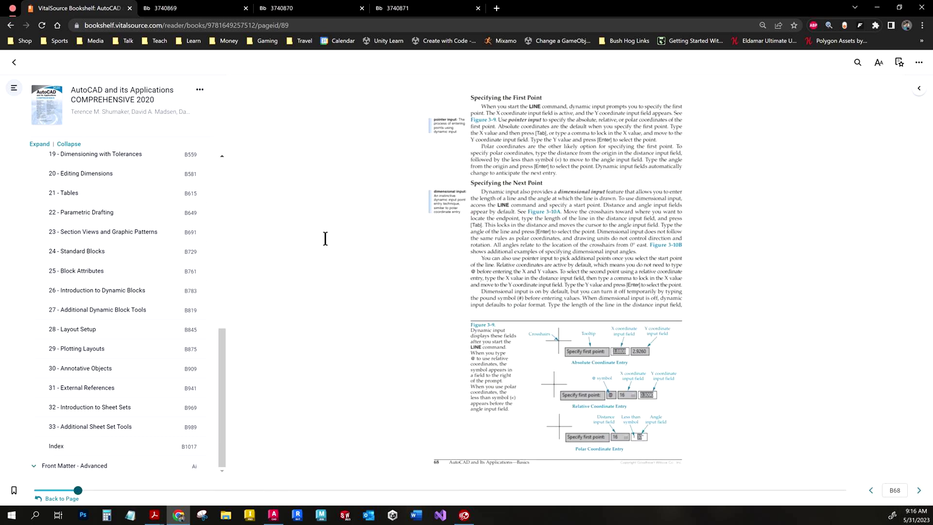
Page through to B90 with Mechanical problems 7–9, then switch to AutoCAD.
{"action": "scroll", "coordinate": [95, 237], "scroll_direction": "up", "scroll_amount": 8}
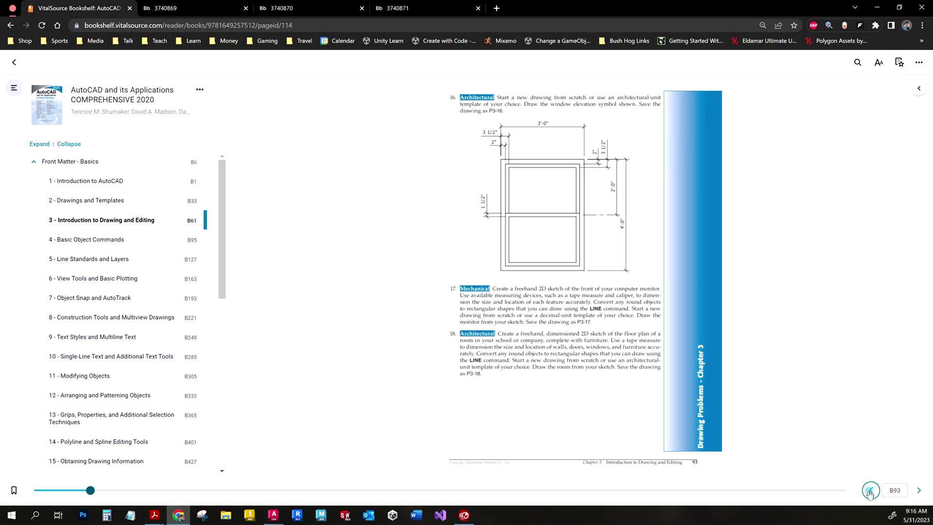
{"action": "left_click", "coordinate": [870, 491]}
{"action": "left_click", "coordinate": [870, 491]}
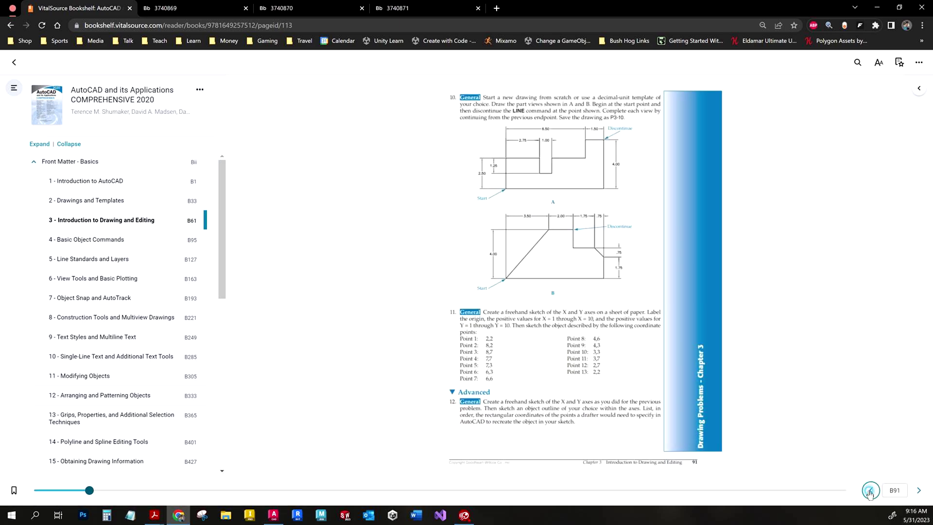
{"action": "left_click", "coordinate": [870, 491]}
{"action": "left_click", "coordinate": [871, 491]}
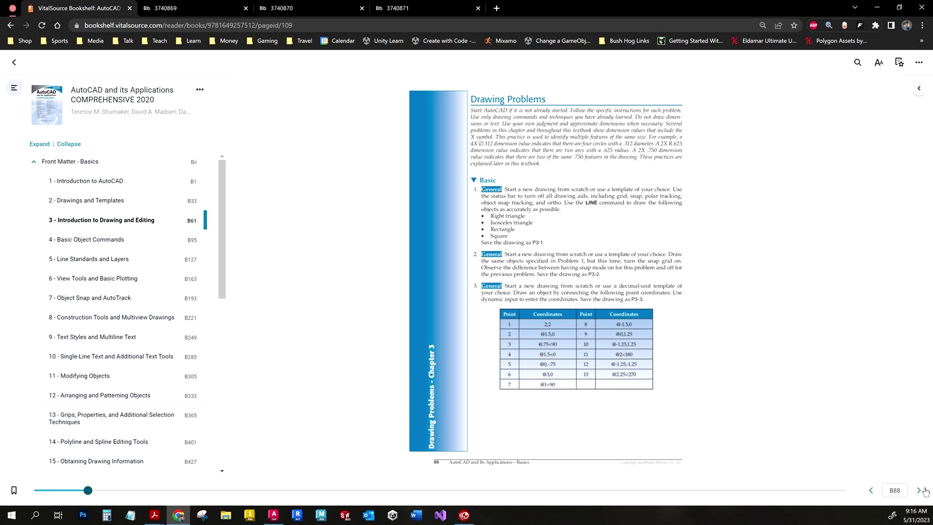
{"action": "left_click", "coordinate": [919, 491]}
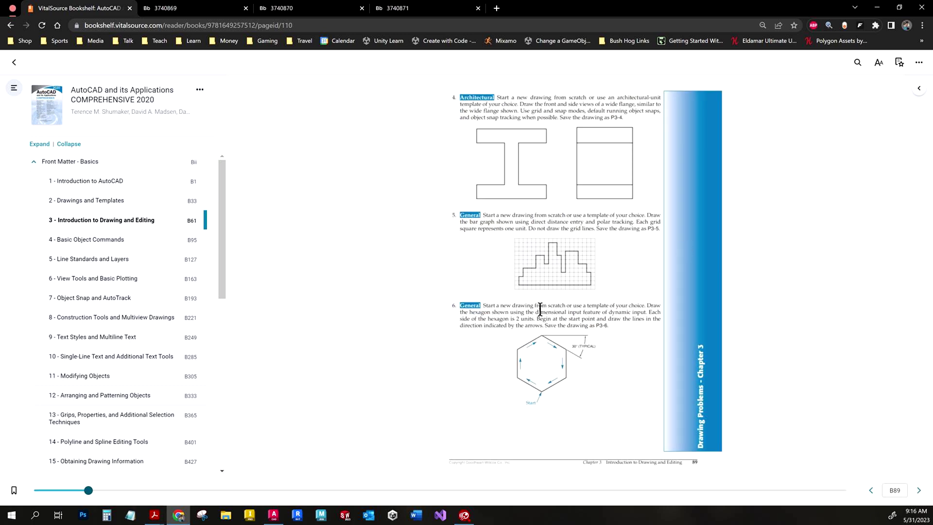
{"action": "left_click", "coordinate": [920, 491]}
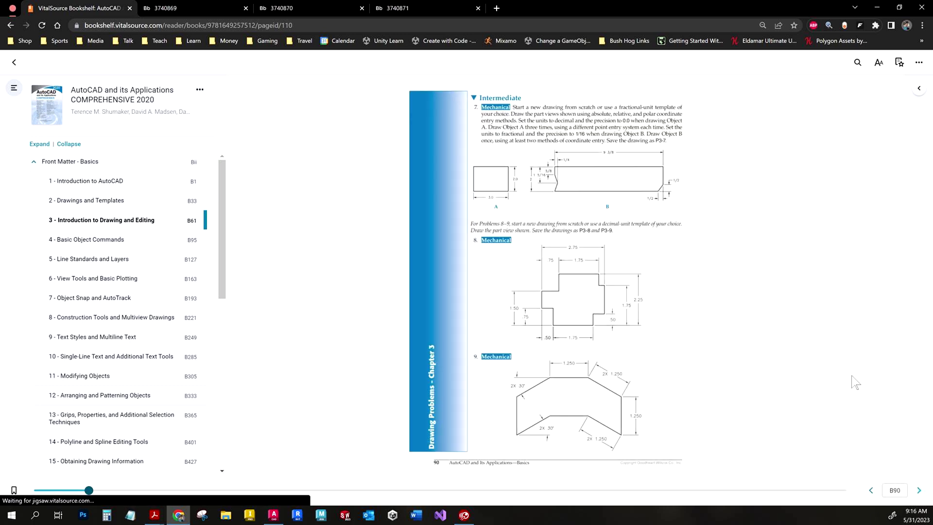
{"action": "key", "text": "alt+Tab"}
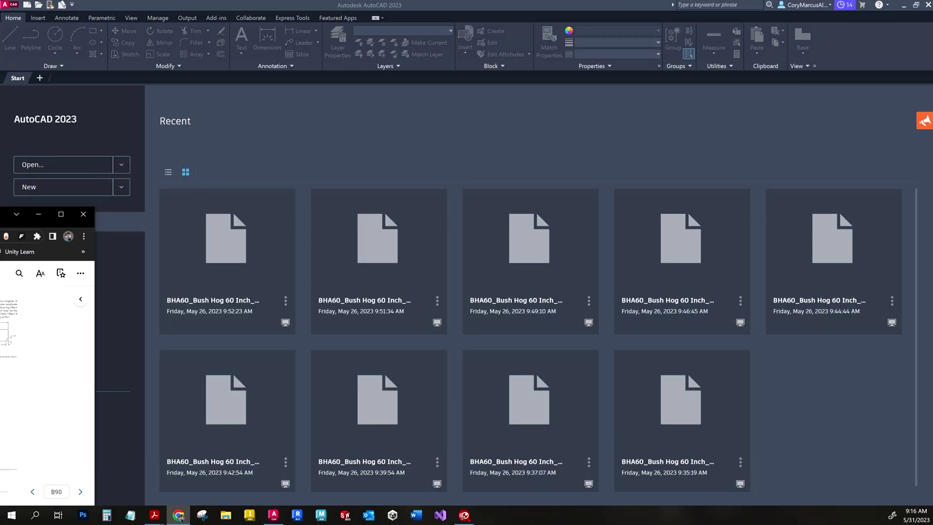
Create Drawing2 from the GNTC Imperial Template in the GNTC Templates folder.
{"action": "left_click", "coordinate": [27, 7]}
{"action": "left_click", "coordinate": [29, 9]}
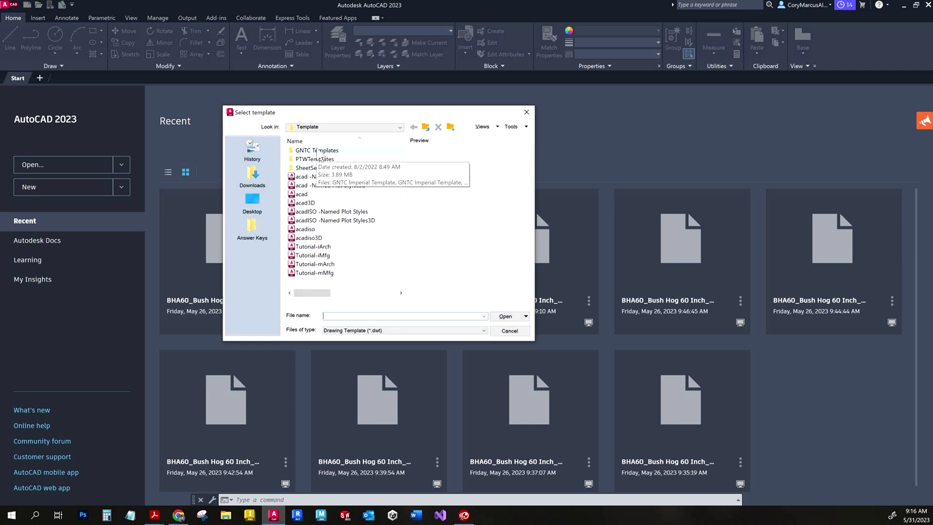
{"action": "double_click", "coordinate": [317, 151]}
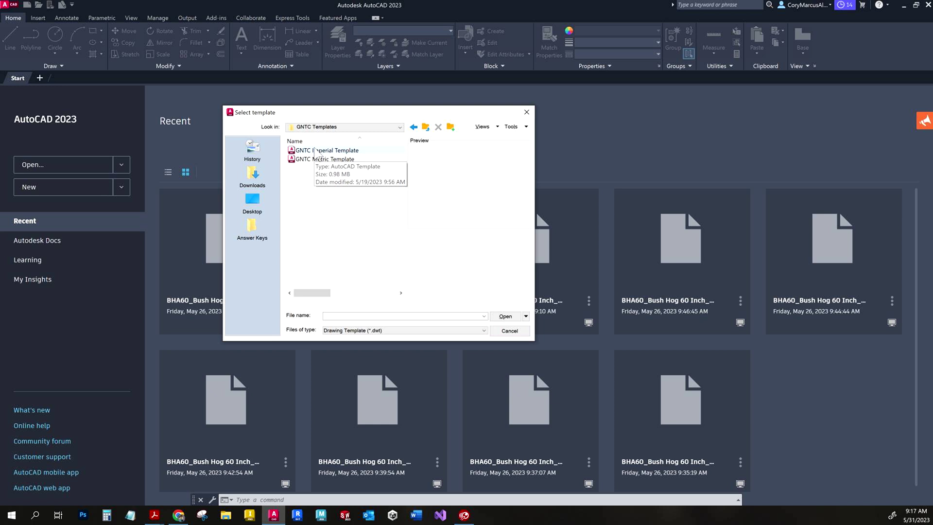
{"action": "double_click", "coordinate": [317, 151]}
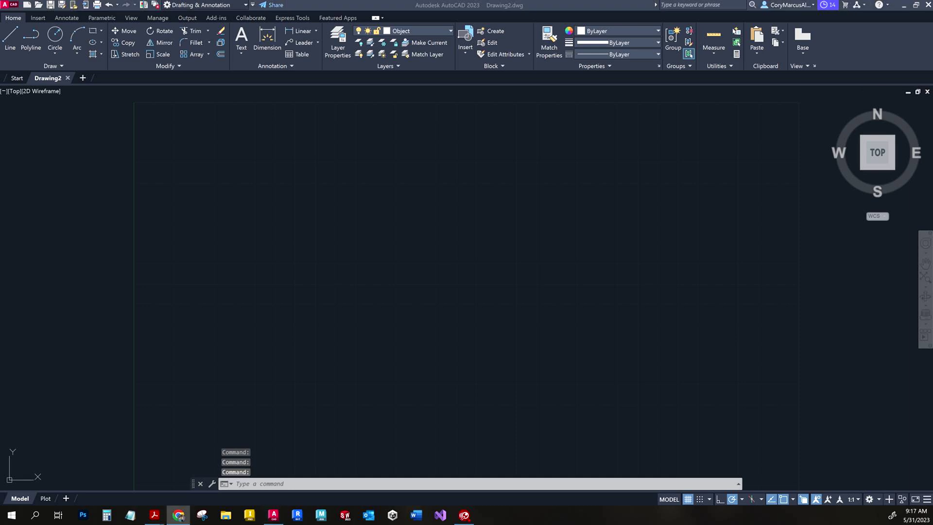
{"action": "key", "text": "alt+Tab"}
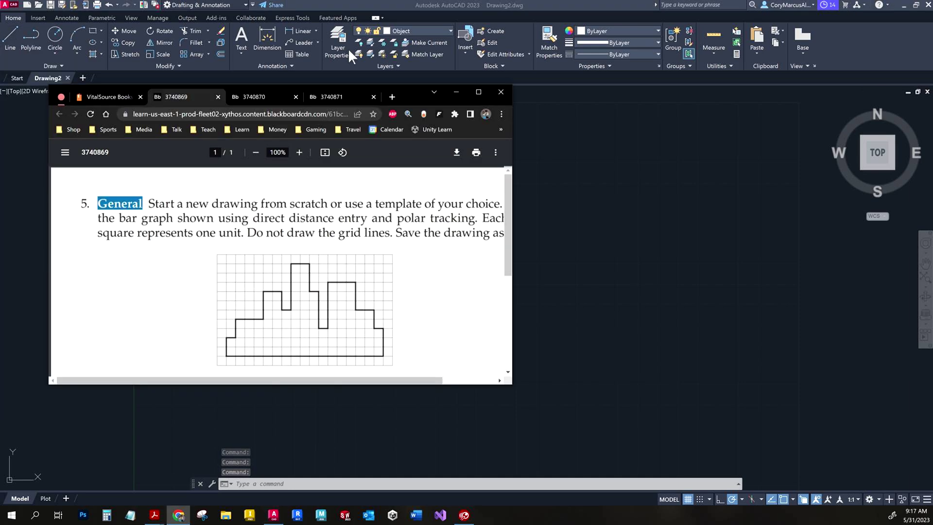
{"action": "left_click_drag", "start_coordinate": [413, 92], "coordinate": [337, 4]}
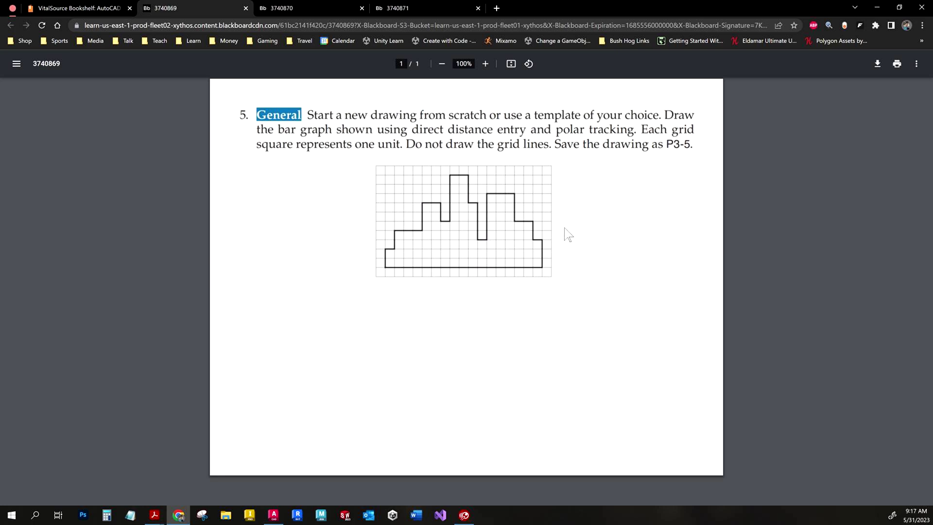
{"action": "key", "text": "alt+Tab"}
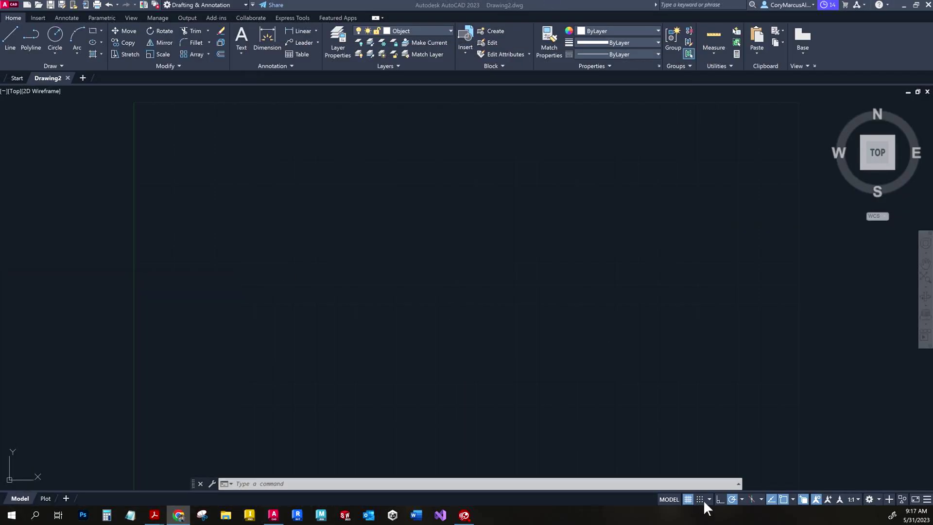
In Drafting Settings, set Snap X/Y spacing and grid spacing to 1 unit.
{"action": "left_click", "coordinate": [688, 497]}
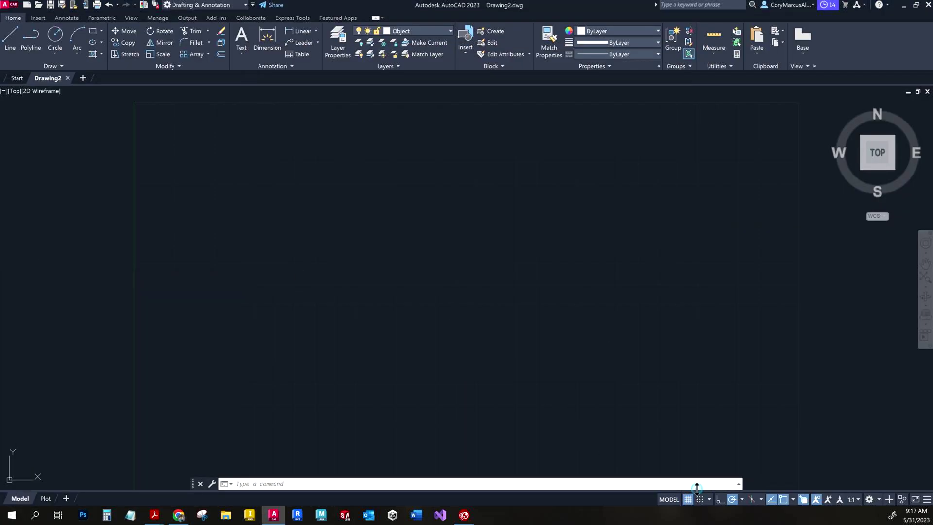
{"action": "key", "text": "ctrl+Tab"}
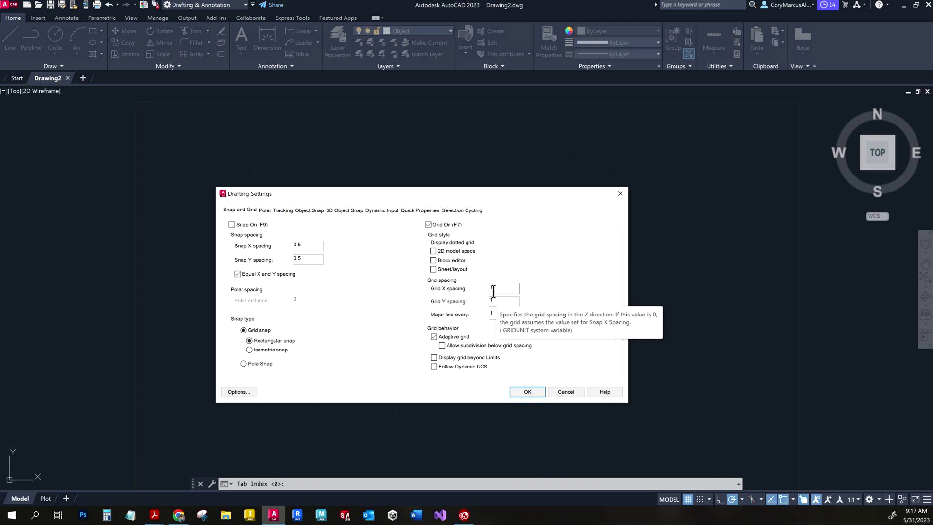
{"action": "left_click_drag", "start_coordinate": [316, 245], "coordinate": [283, 253]}
{"action": "type", "text": "1"}
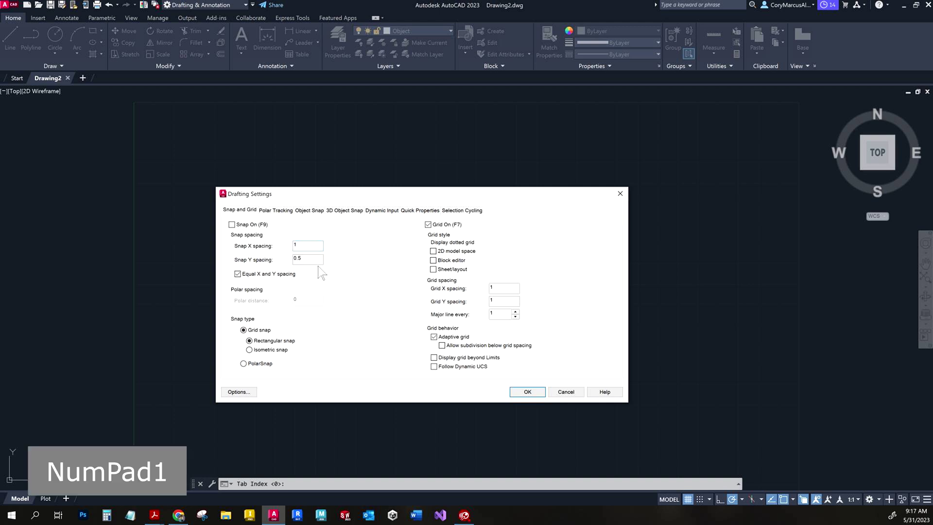
{"action": "left_click", "coordinate": [304, 259]}
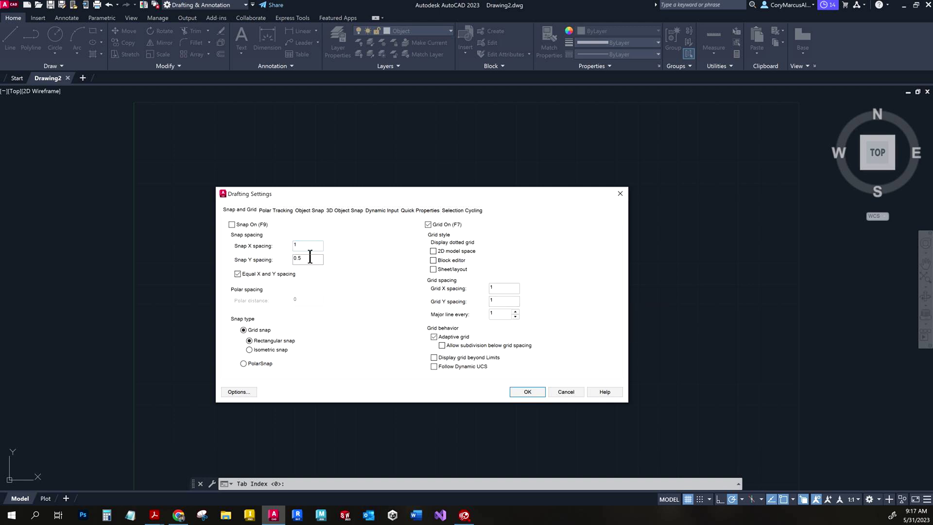
{"action": "double_click", "coordinate": [492, 314]}
Apply the 1-unit snap and grid, turn on grid snap, and start a line at the origin.
{"action": "left_click", "coordinate": [527, 393]}
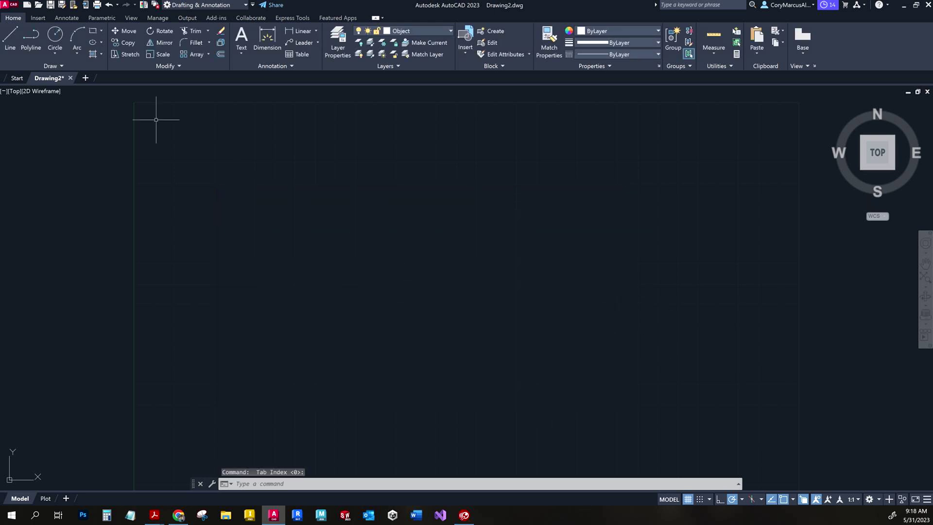
{"action": "left_click", "coordinate": [18, 46]}
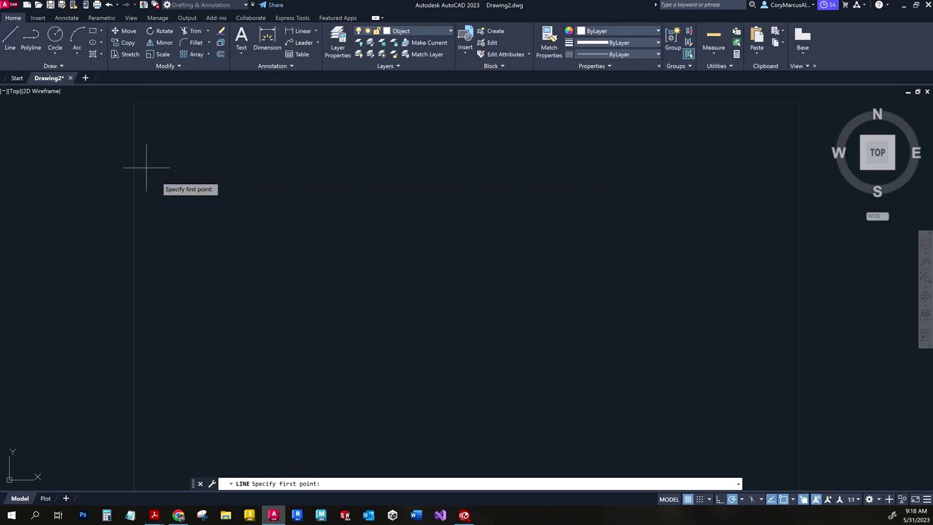
{"action": "middle_click_drag", "start_coordinate": [251, 286], "coordinate": [305, 245]}
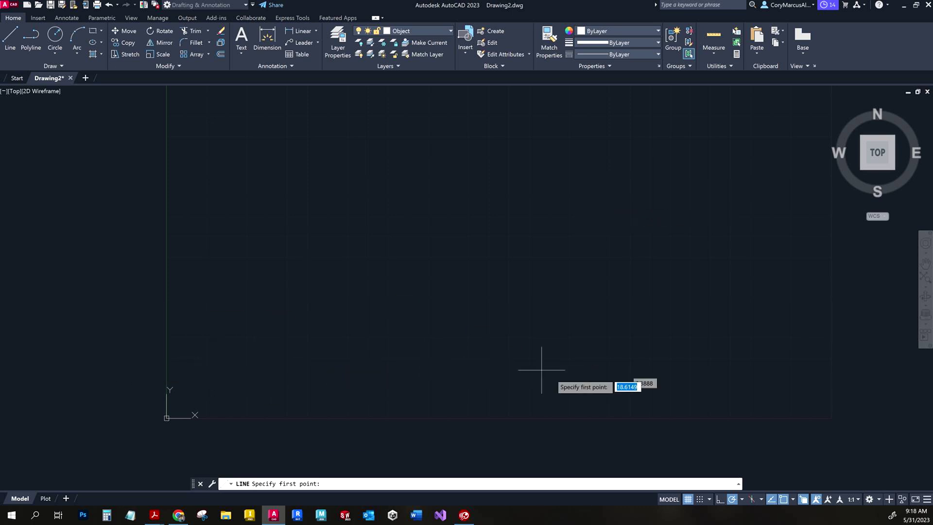
{"action": "left_click", "coordinate": [700, 499]}
{"action": "left_click", "coordinate": [687, 499]}
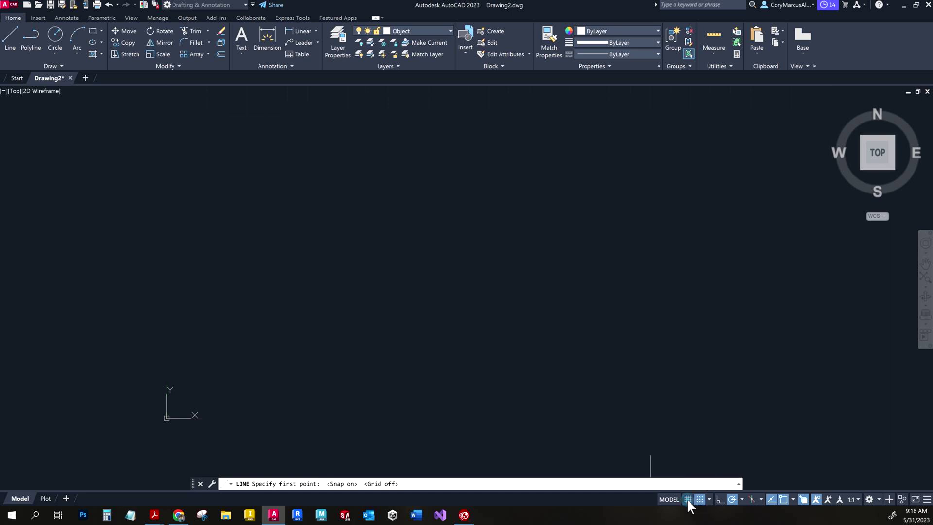
{"action": "left_click", "coordinate": [687, 499]}
{"action": "left_click", "coordinate": [699, 499]}
{"action": "left_click", "coordinate": [699, 499]}
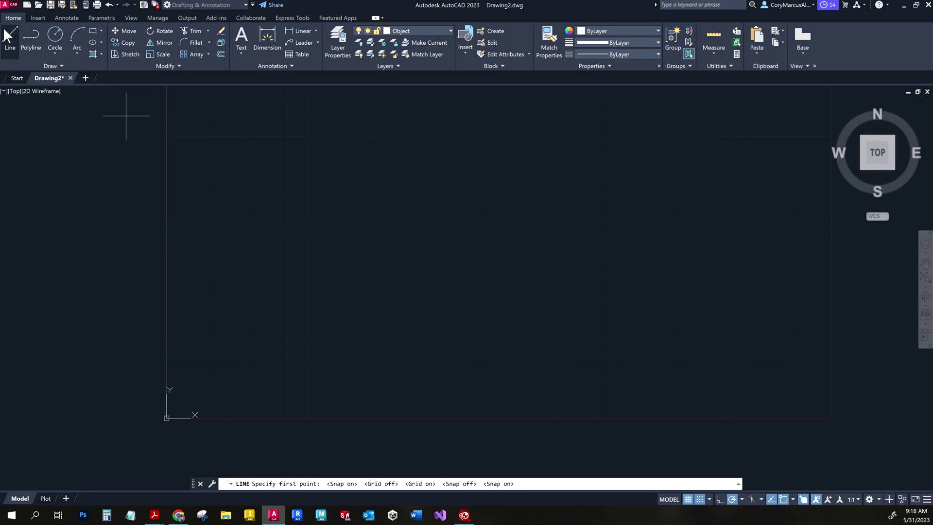
{"action": "left_click", "coordinate": [15, 47]}
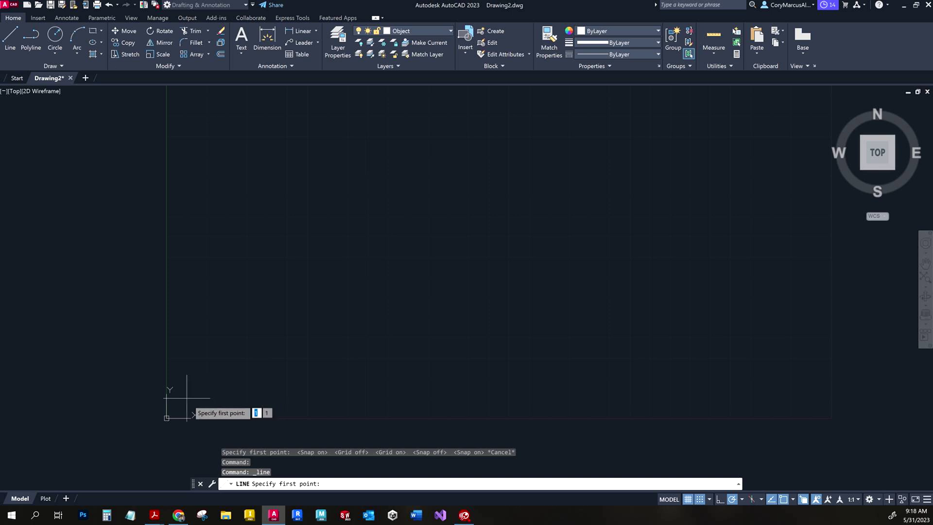
{"action": "left_click", "coordinate": [187, 398]}
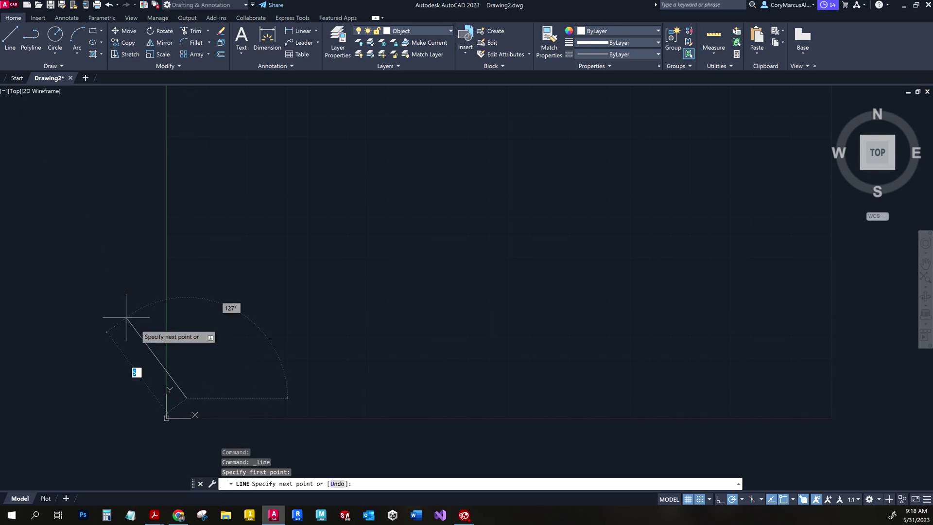
With Ortho on, draw the first 2-unit vertical edge.
{"action": "left_click", "coordinate": [720, 499]}
{"action": "left_click", "coordinate": [733, 500]}
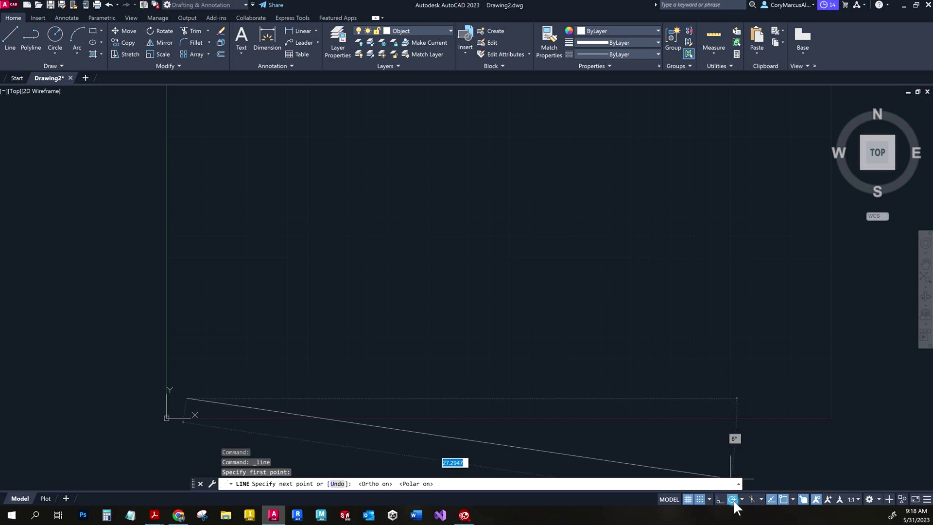
{"action": "middle_click_drag", "start_coordinate": [438, 349], "coordinate": [511, 313]}
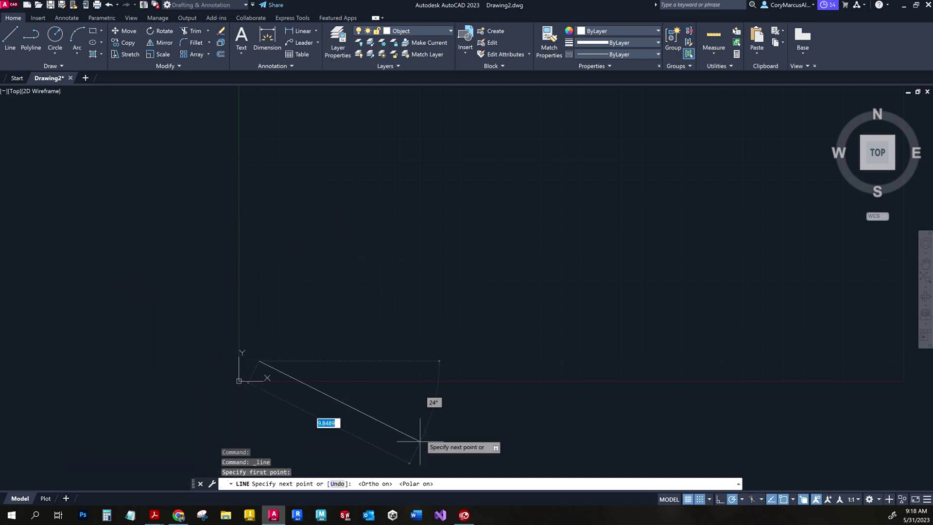
{"action": "left_click", "coordinate": [720, 499]}
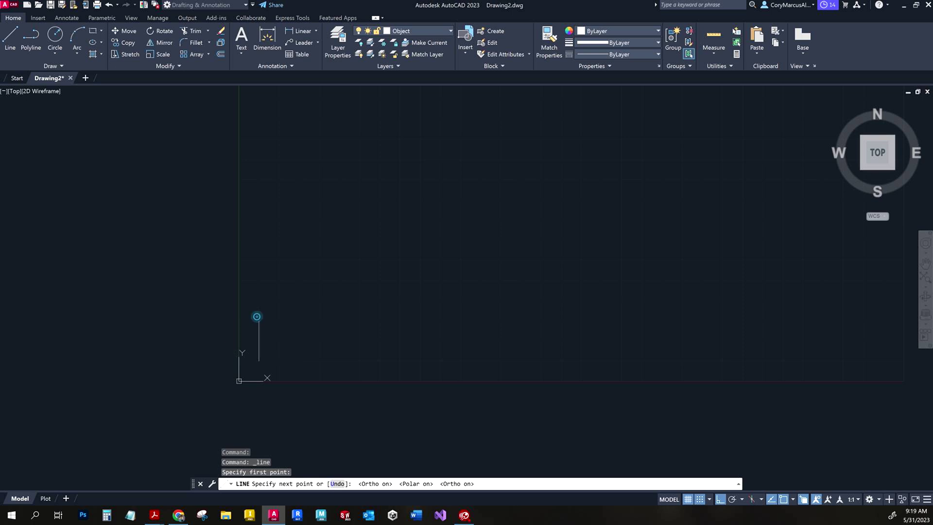
{"action": "left_click", "coordinate": [259, 321]}
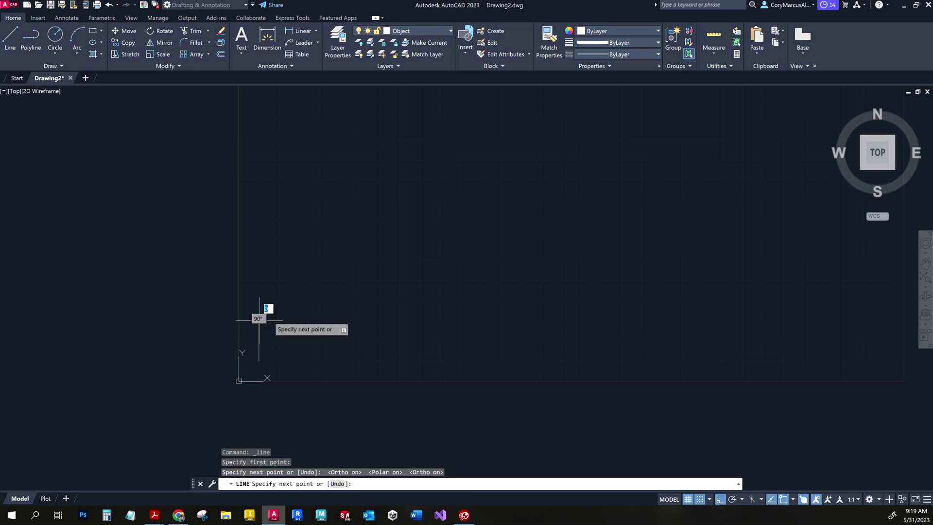
Add a 1-unit step, 2-unit rise, 2-unit run, another rise and top, then a 2-unit drop.
{"action": "scroll", "coordinate": [260, 318], "scroll_direction": "up", "scroll_amount": 4}
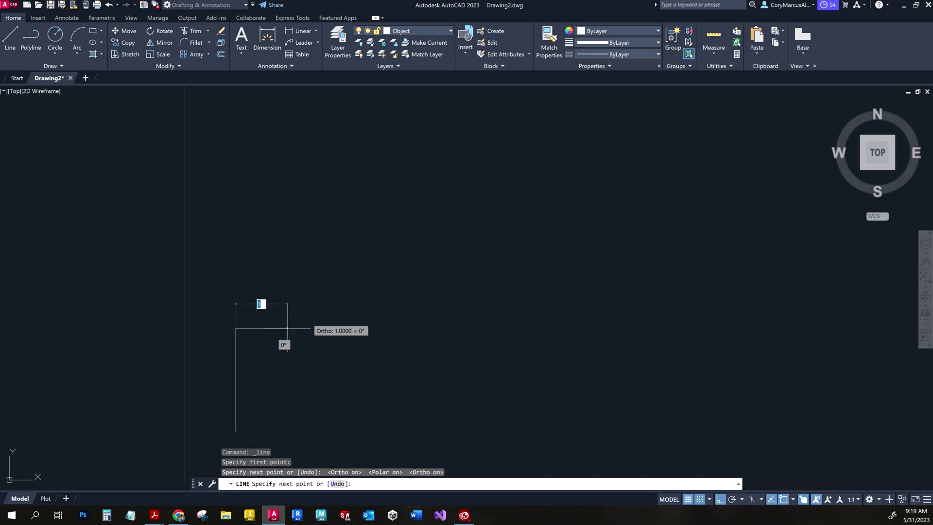
{"action": "left_click", "coordinate": [287, 329]}
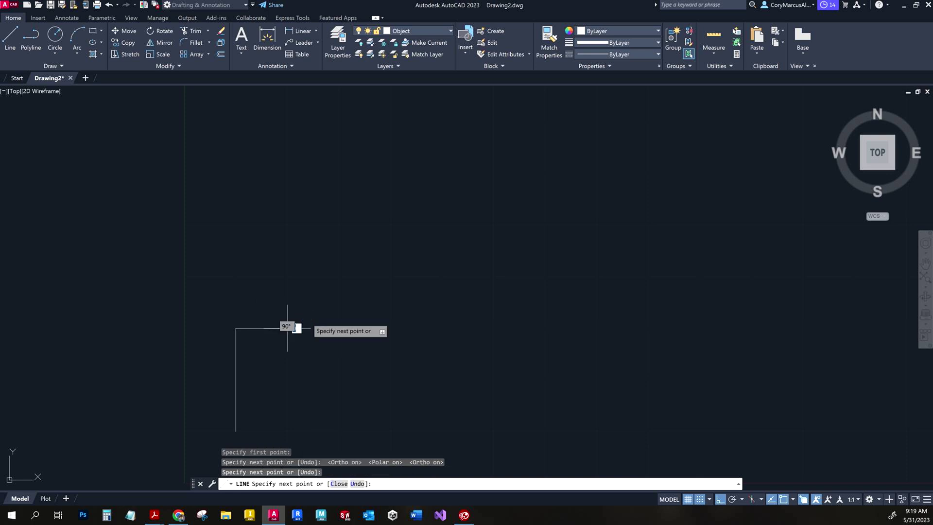
{"action": "left_click", "coordinate": [288, 225]}
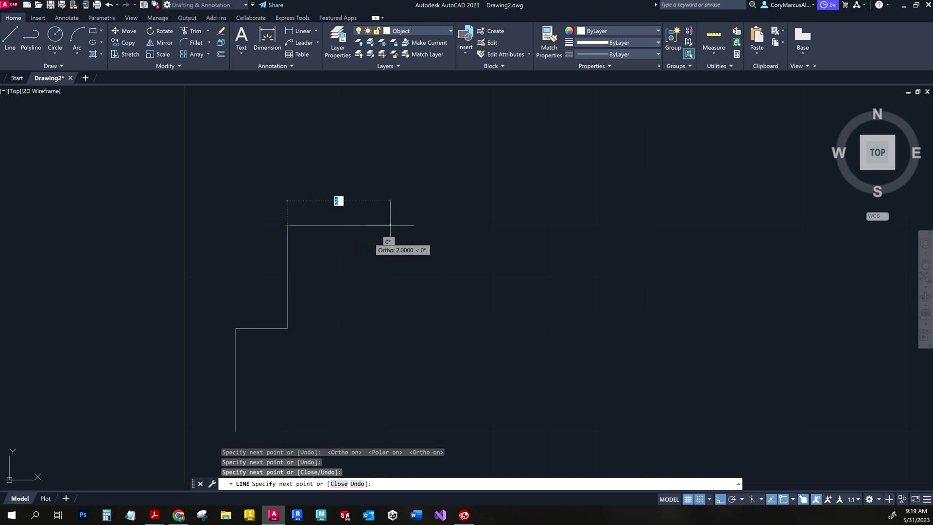
{"action": "left_click", "coordinate": [442, 225]}
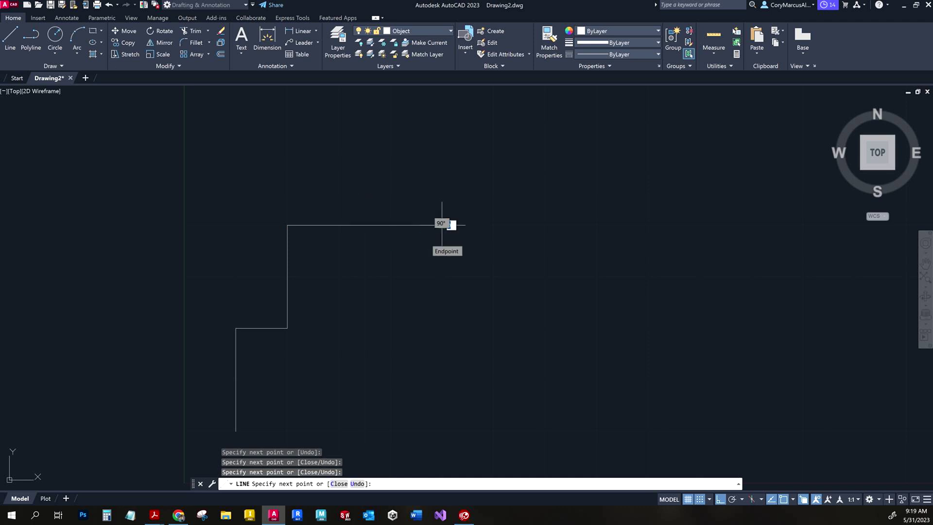
{"action": "middle_click_drag", "start_coordinate": [443, 218], "coordinate": [432, 310]}
{"action": "left_click", "coordinate": [430, 161]}
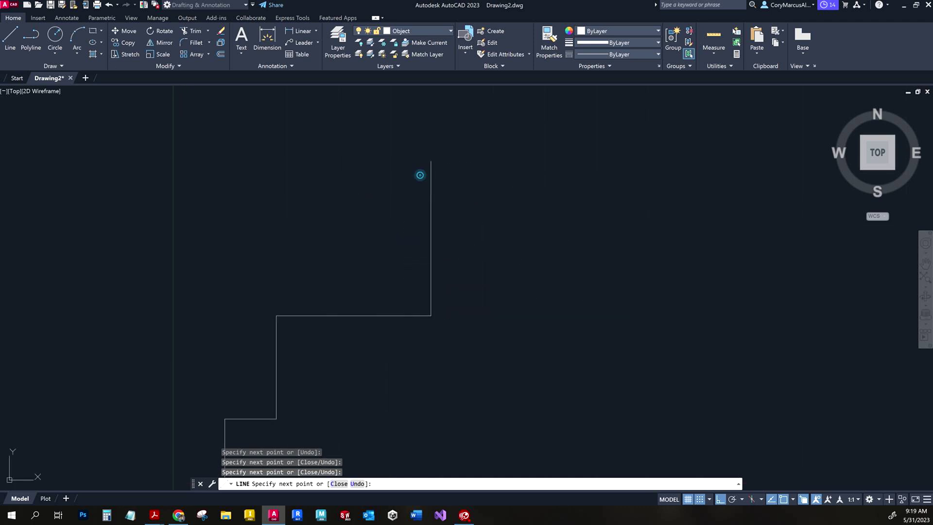
{"action": "left_click", "coordinate": [534, 161]}
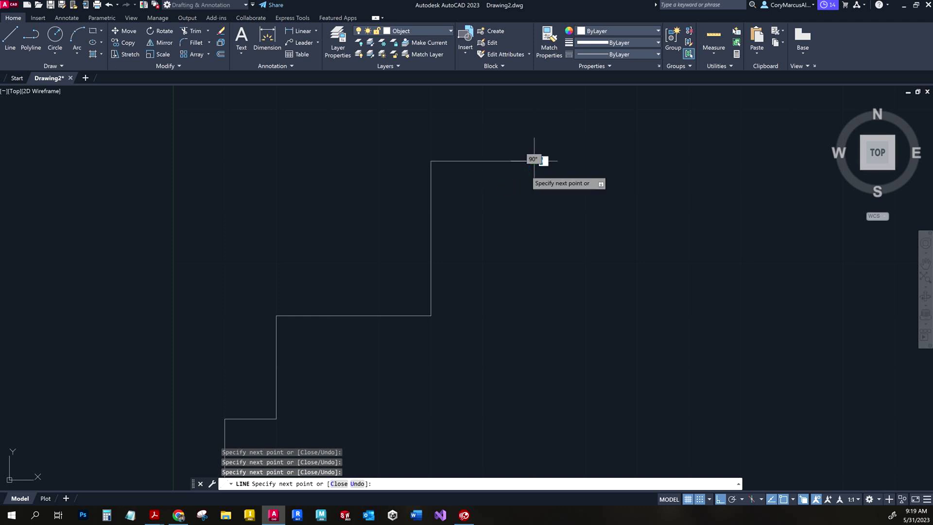
{"action": "left_click", "coordinate": [534, 264]}
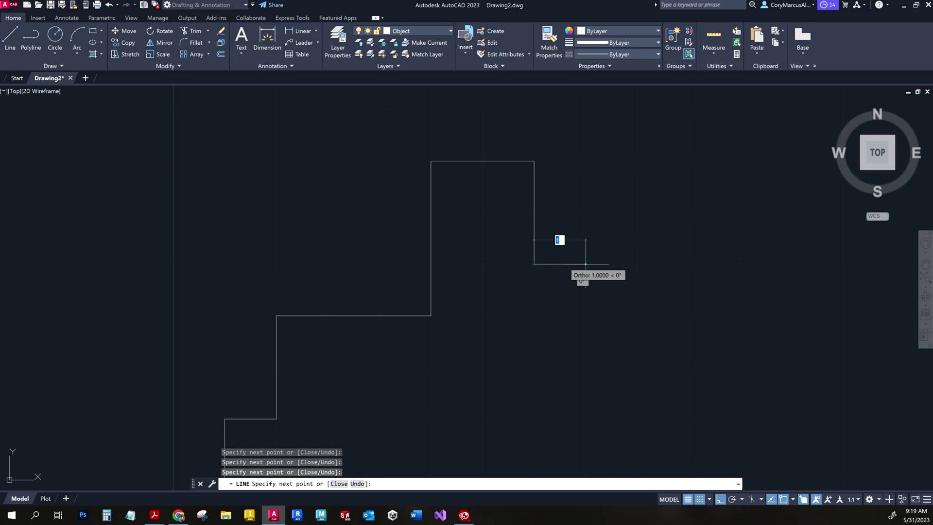
Add a 1-unit step, a 5-unit rise, a 2-unit top edge and a 3-unit drop.
{"action": "left_click", "coordinate": [571, 264]}
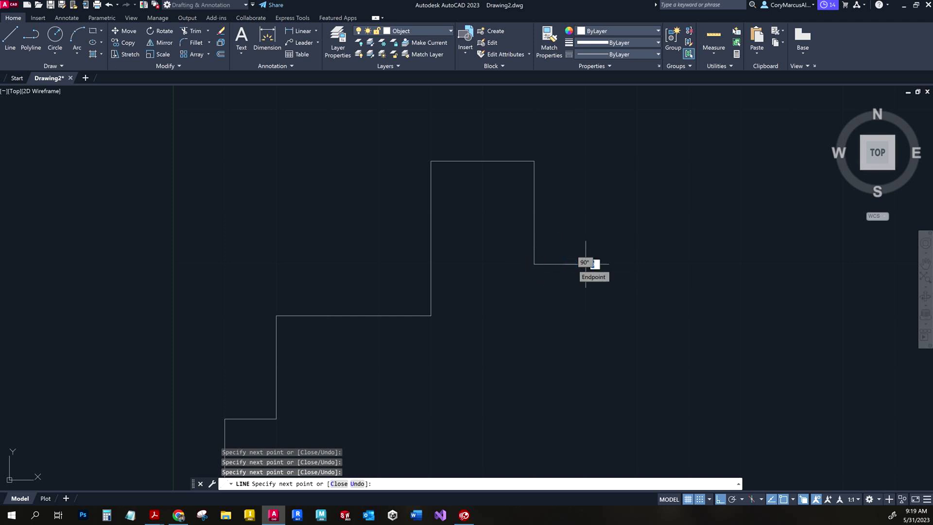
{"action": "left_click", "coordinate": [586, 264]}
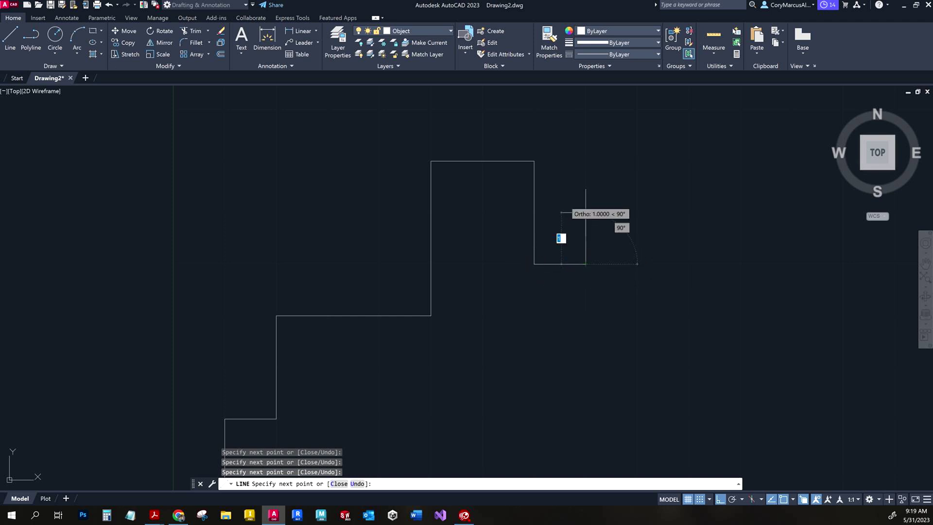
{"action": "mouse_move", "coordinate": [563, 189]}
{"action": "middle_mouse_down"}
{"action": "mouse_move", "coordinate": [527, 252]}
{"action": "mouse_move", "coordinate": [497, 268]}
{"action": "middle_mouse_up"}
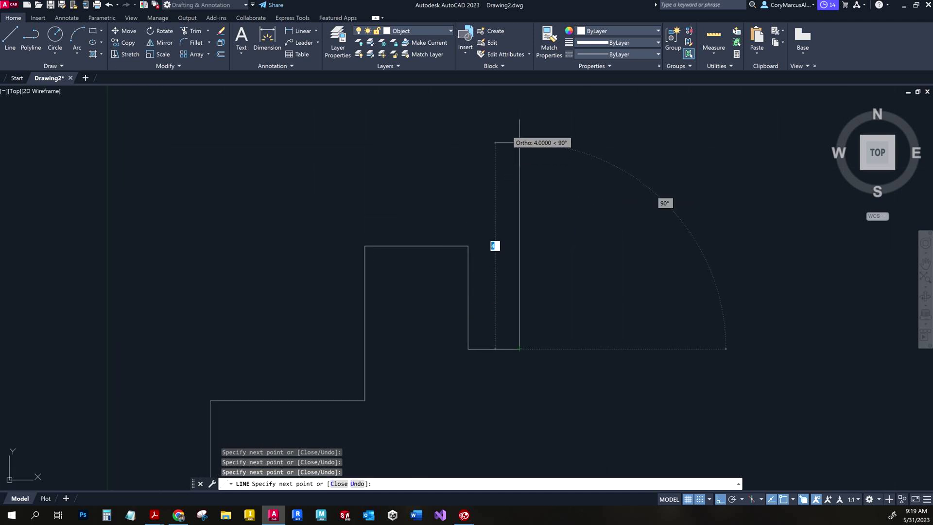
{"action": "middle_click_drag", "start_coordinate": [520, 90], "coordinate": [463, 163]}
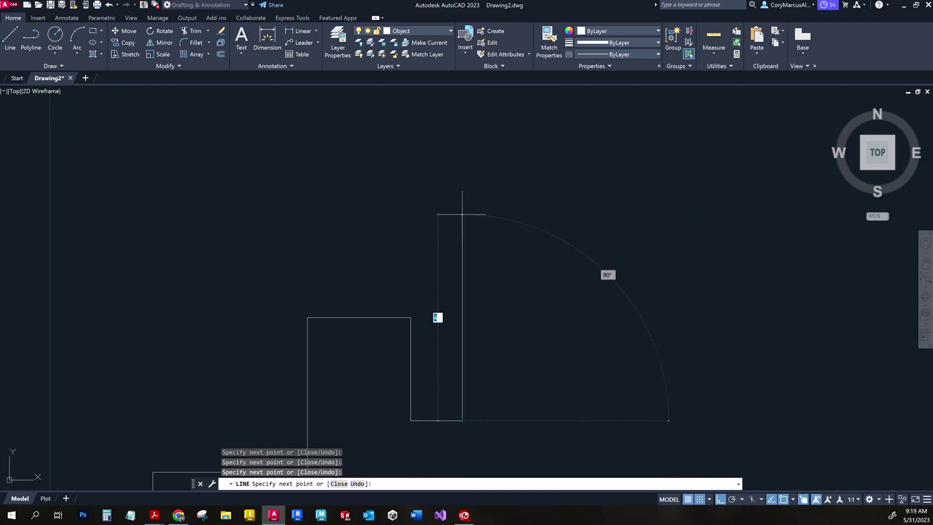
{"action": "left_click", "coordinate": [462, 162]}
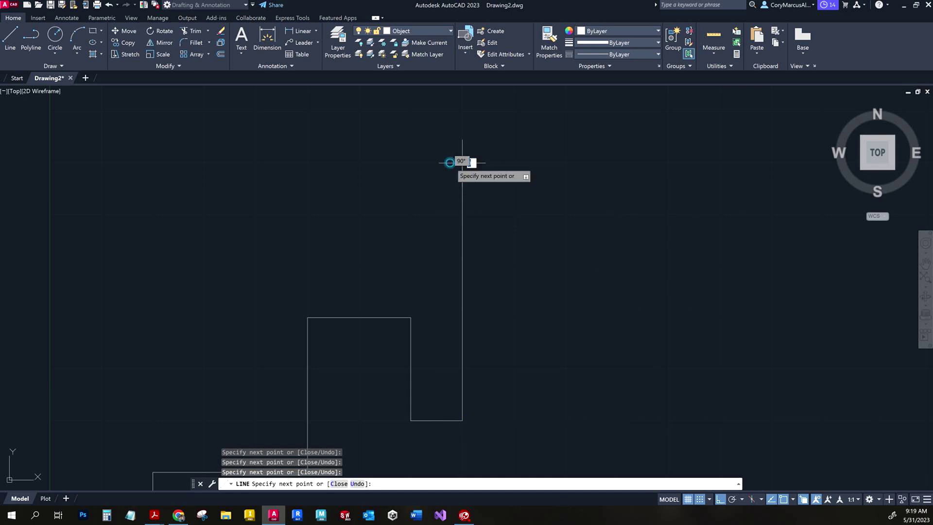
{"action": "left_click", "coordinate": [565, 162]}
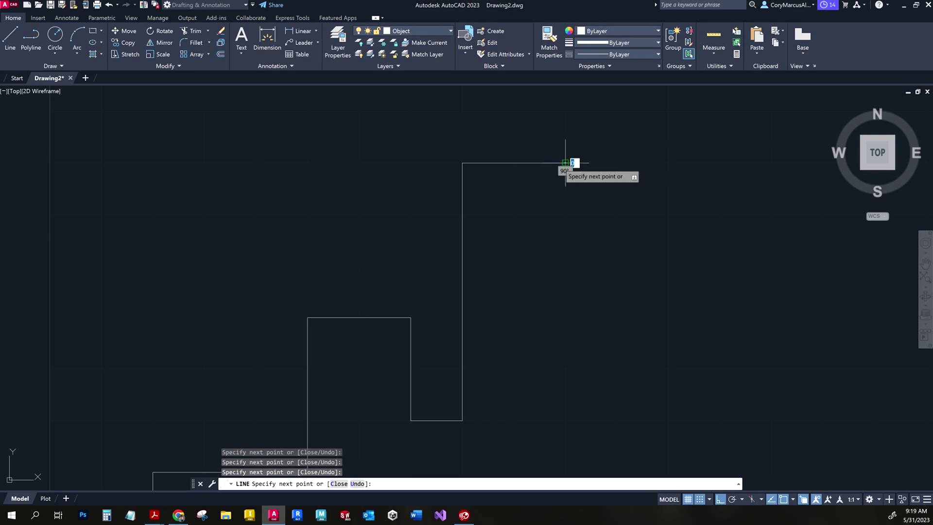
{"action": "left_click", "coordinate": [565, 317]}
Add a 1-unit step, 4-unit drop, 1-unit step, a tall rise, its top edge and a drop.
{"action": "middle_click_drag", "start_coordinate": [565, 317], "coordinate": [439, 261]}
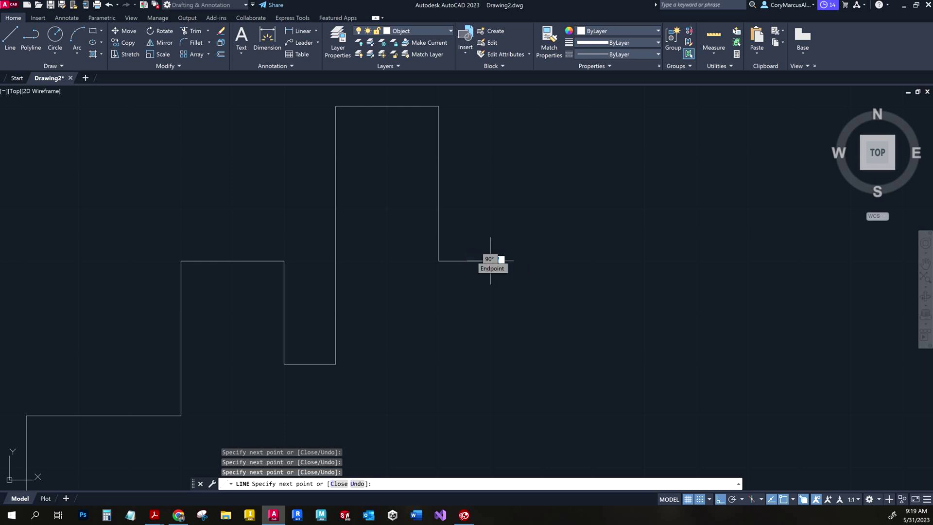
{"action": "left_click", "coordinate": [491, 261]}
{"action": "middle_click_drag", "start_coordinate": [494, 362], "coordinate": [447, 246]}
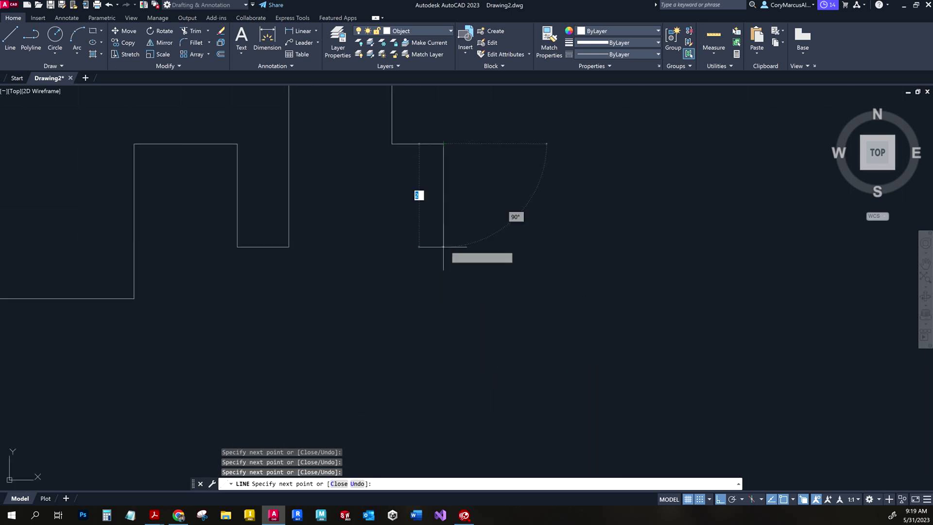
{"action": "left_click", "coordinate": [443, 350]}
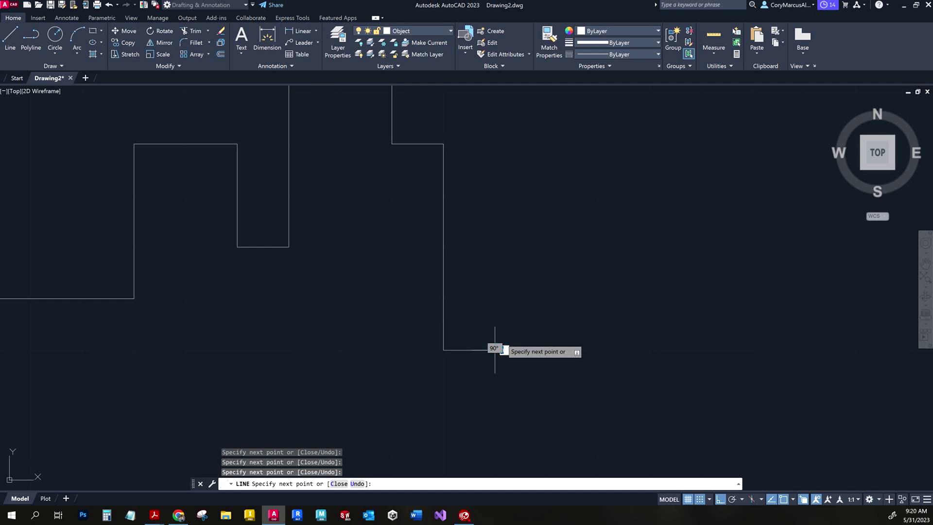
{"action": "left_click", "coordinate": [495, 349]}
{"action": "middle_click_drag", "start_coordinate": [495, 247], "coordinate": [458, 334]}
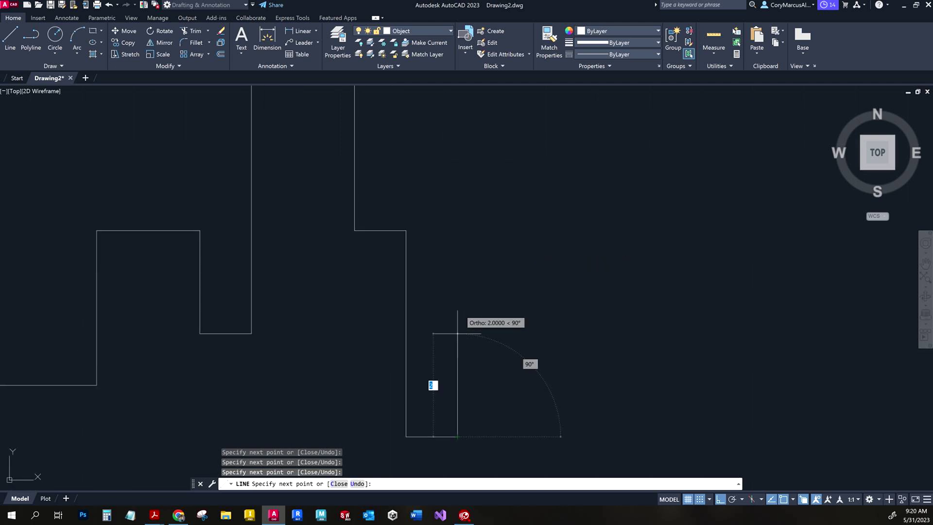
{"action": "left_click", "coordinate": [458, 179]}
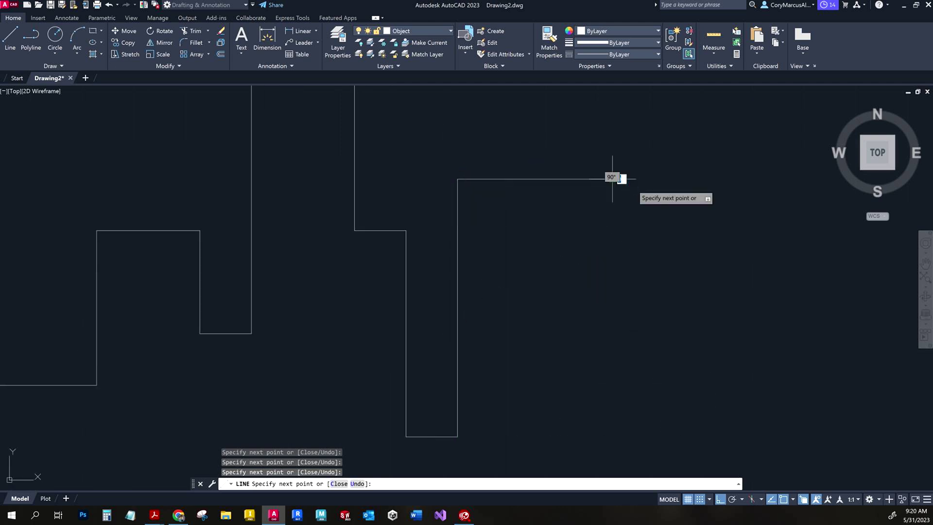
{"action": "left_click", "coordinate": [612, 178]}
{"action": "left_click", "coordinate": [613, 333]}
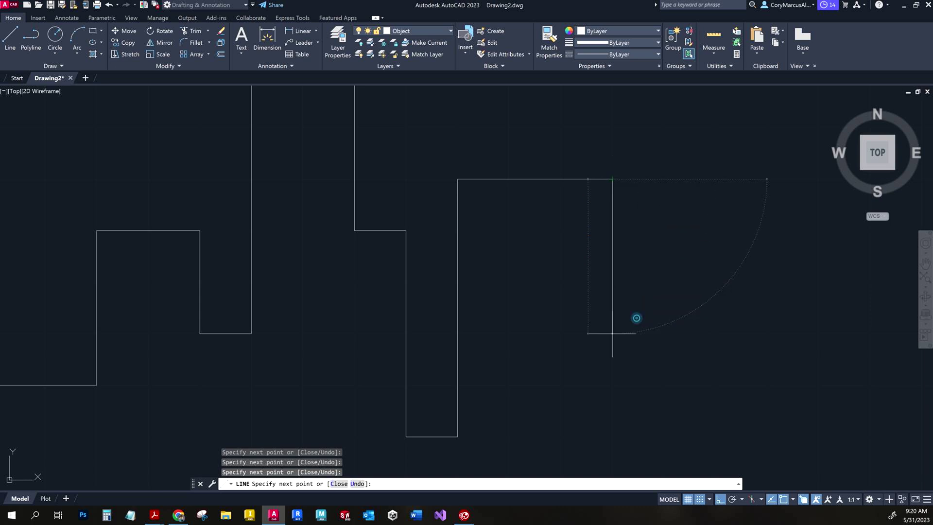
Finish with a 2-unit step, 2-unit drop and final drop, close the outline, and return to the exercise.
{"action": "middle_click_drag", "start_coordinate": [637, 319], "coordinate": [476, 286]}
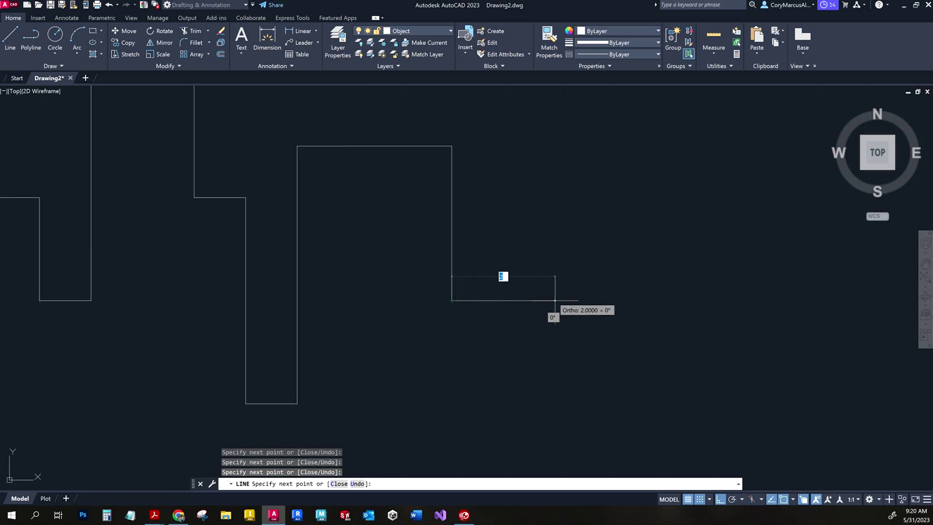
{"action": "left_click", "coordinate": [555, 301]}
{"action": "middle_click_drag", "start_coordinate": [553, 301], "coordinate": [506, 254]}
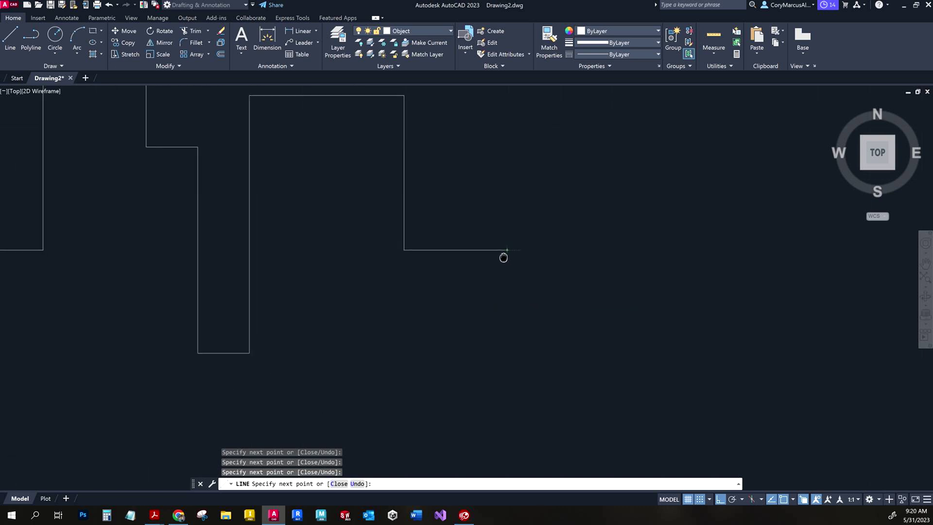
{"action": "left_click", "coordinate": [507, 353]}
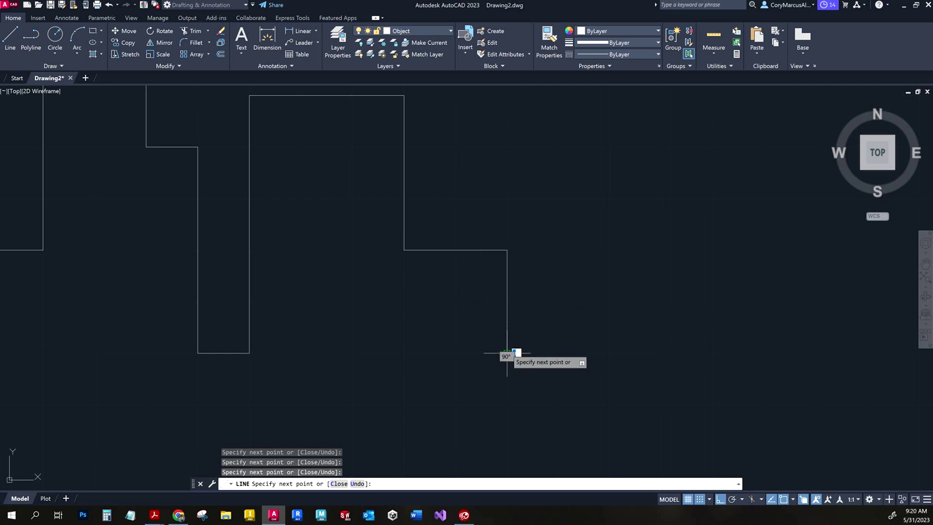
{"action": "mouse_move", "coordinate": [559, 348]}
{"action": "middle_mouse_down"}
{"action": "mouse_move", "coordinate": [544, 267]}
{"action": "mouse_move", "coordinate": [559, 341]}
{"action": "middle_mouse_up"}
{"action": "scroll", "coordinate": [539, 267], "scroll_direction": "down", "scroll_amount": 5}
{"action": "left_click", "coordinate": [547, 338]}
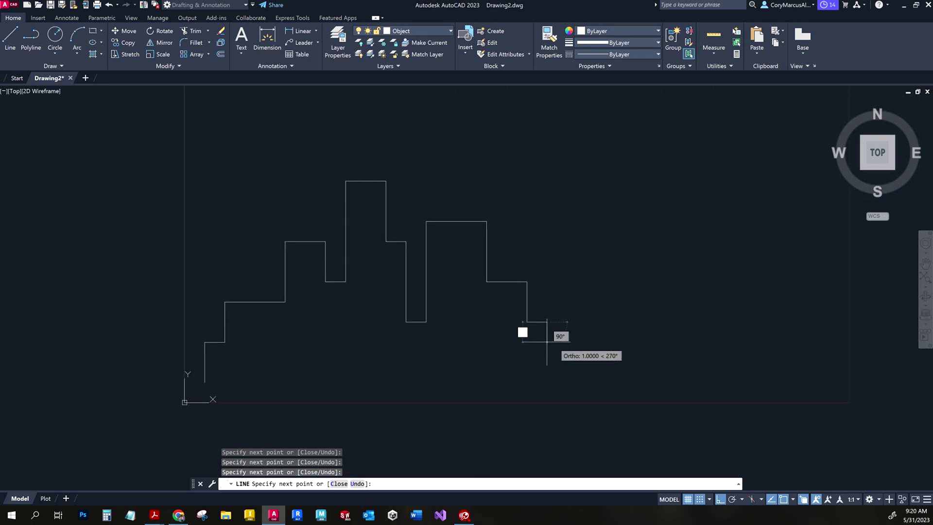
{"action": "left_click", "coordinate": [548, 382]}
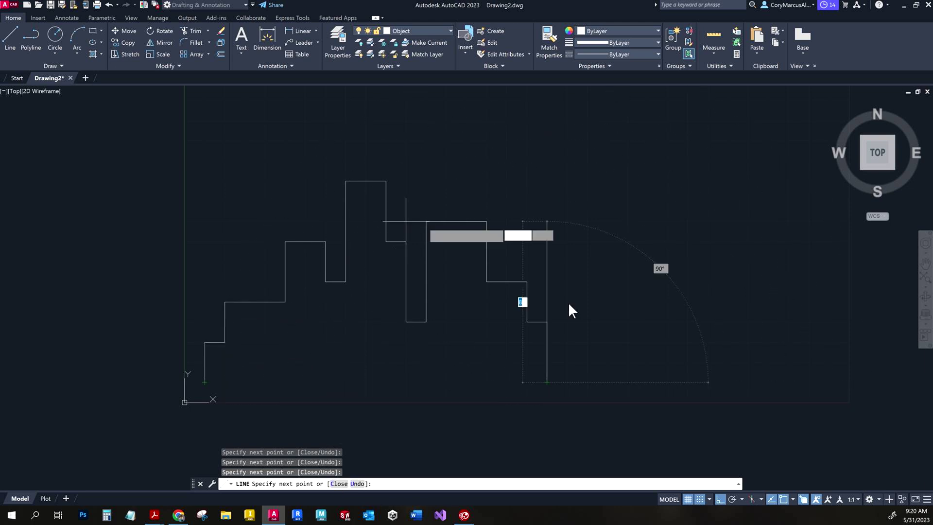
{"action": "left_click", "coordinate": [336, 483]}
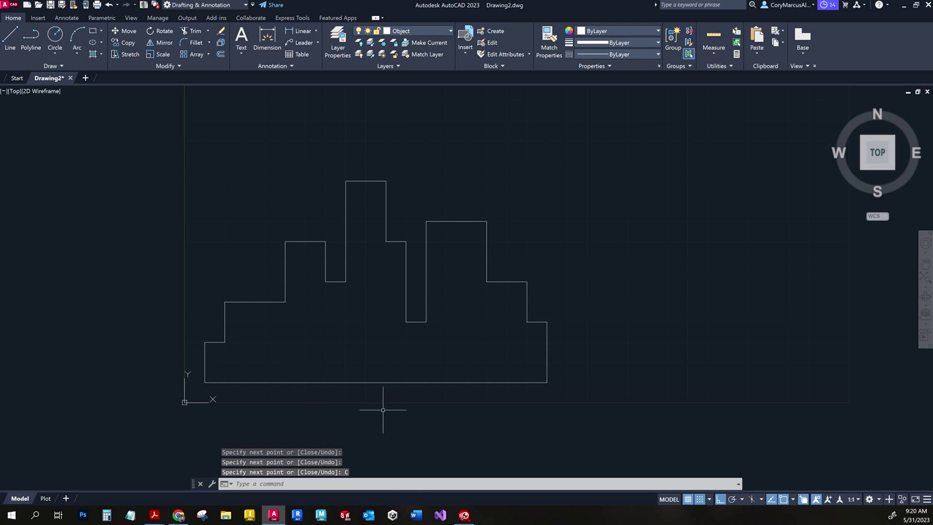
{"action": "scroll", "coordinate": [414, 291], "scroll_direction": "down", "scroll_amount": 2}
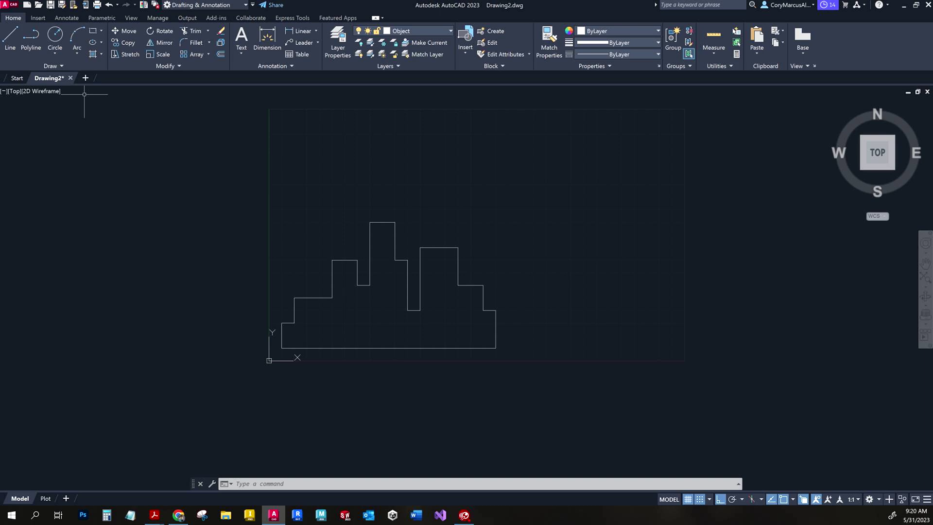
{"action": "key", "text": "alt+Tab"}
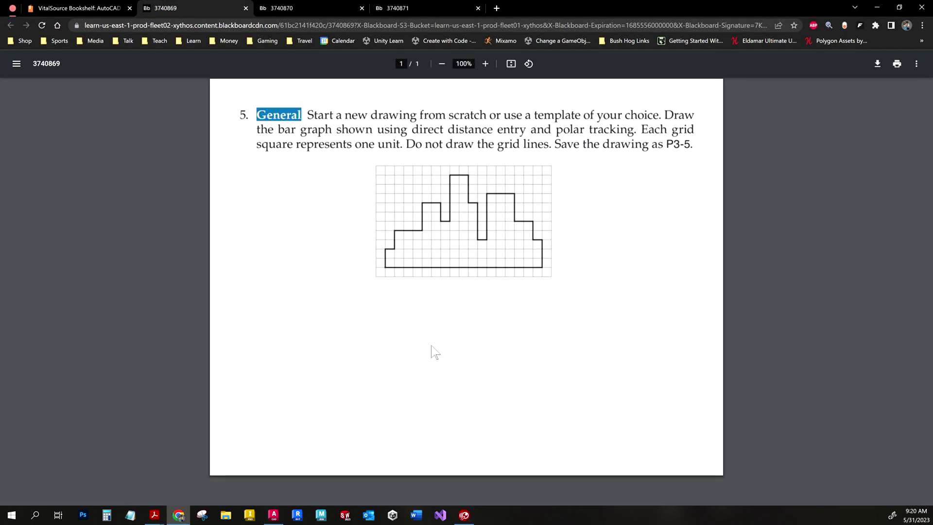
Read hexagon problem 6 in the 3740870 tab, then minimize Chrome back to AutoCAD.
{"action": "left_click", "coordinate": [292, 8]}
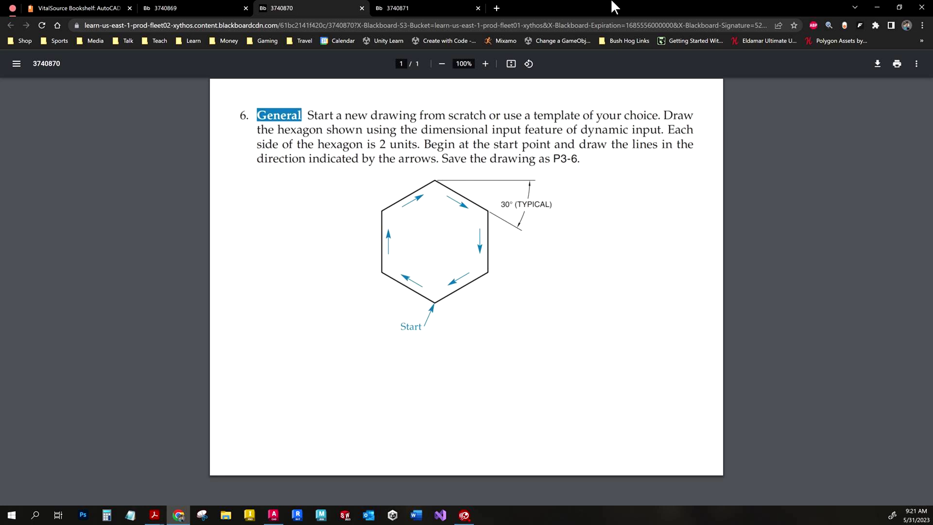
{"action": "left_click", "coordinate": [877, 7]}
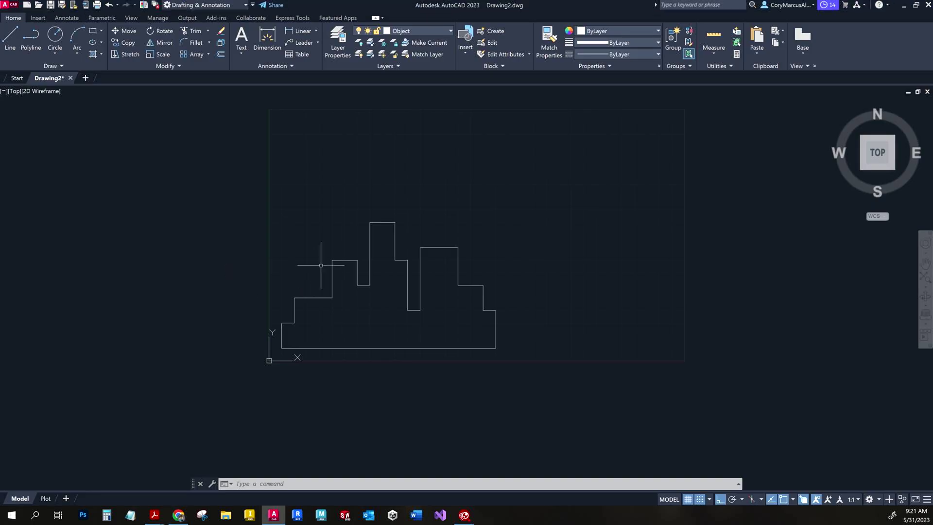
Create a new drawing, Drawing3, from a GNTC template.
{"action": "left_click", "coordinate": [23, 3]}
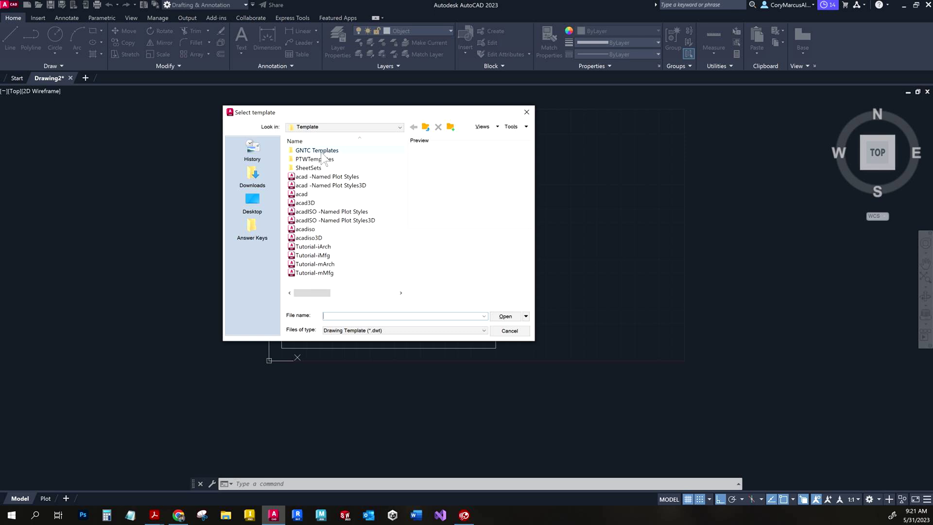
{"action": "double_click", "coordinate": [323, 152]}
{"action": "double_click", "coordinate": [324, 159]}
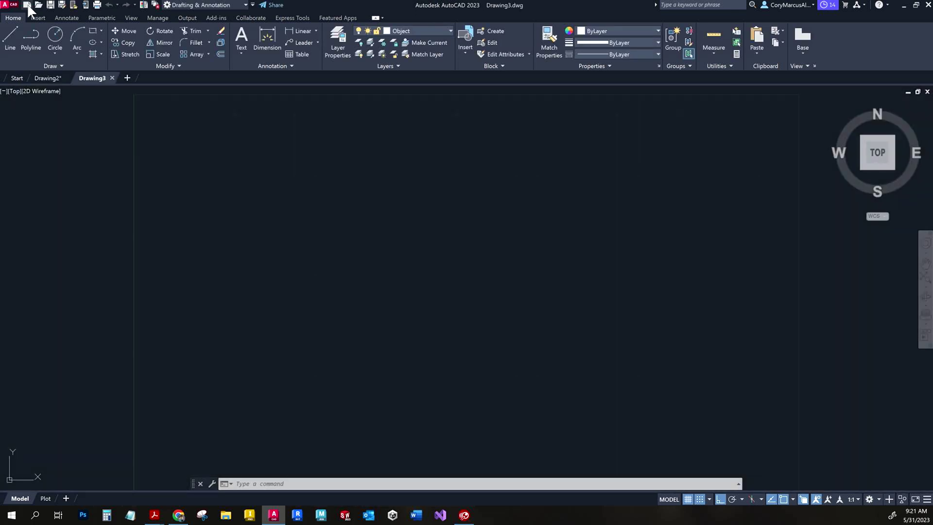
With grid snap on, start a line at the hexagon's first point.
{"action": "left_click", "coordinate": [10, 36]}
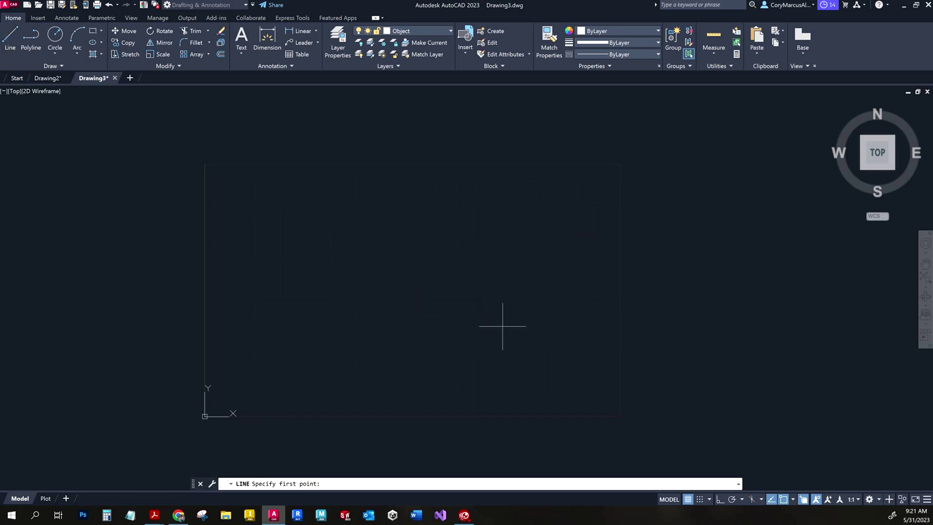
{"action": "left_click", "coordinate": [700, 500]}
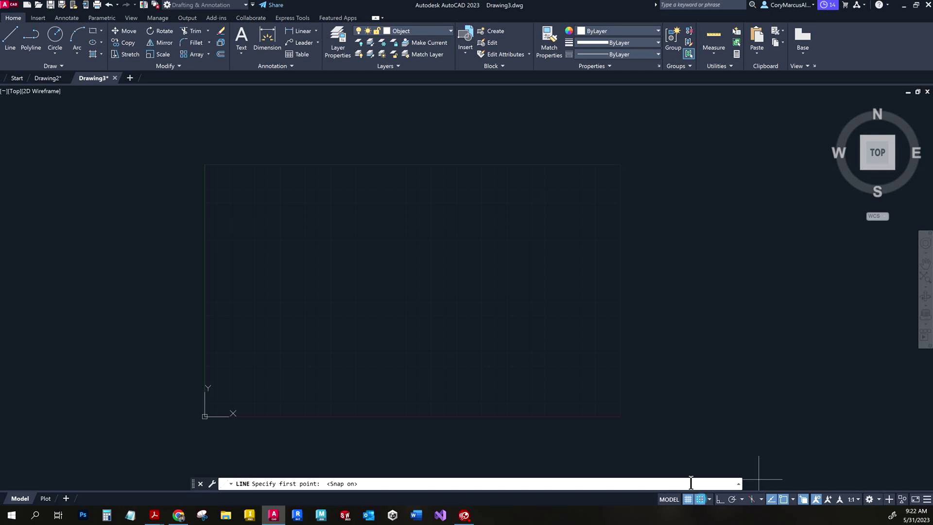
{"action": "left_click", "coordinate": [381, 302]}
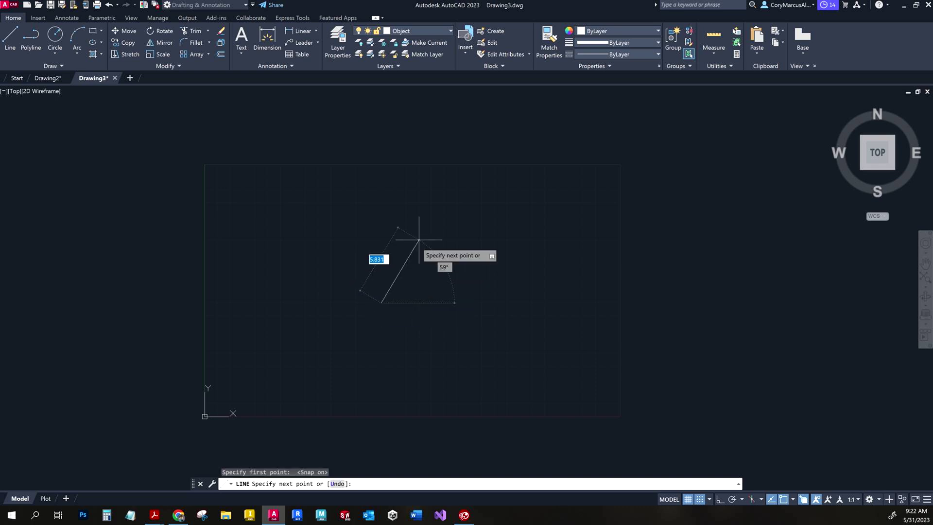
Turn on polar tracking and set its angle increment to 30°.
{"action": "scroll", "coordinate": [365, 238], "scroll_direction": "up", "scroll_amount": 2}
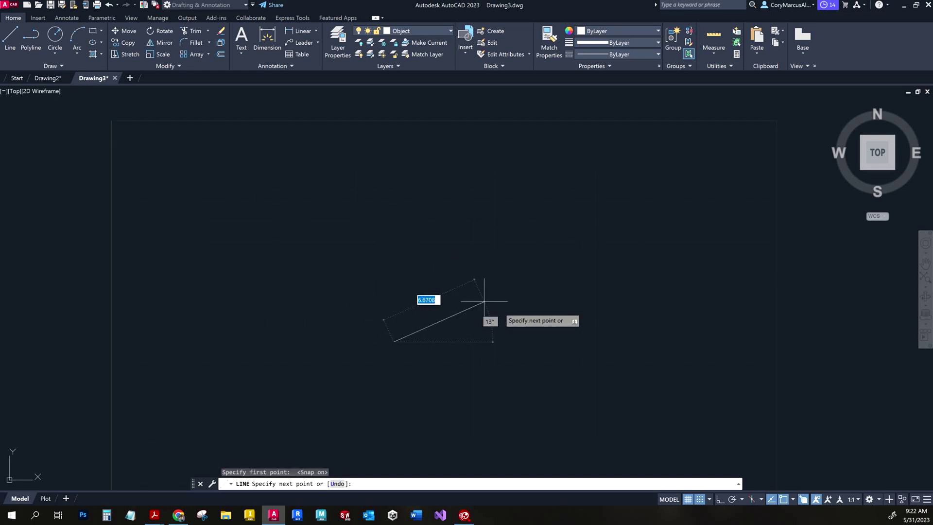
{"action": "left_click", "coordinate": [733, 499]}
{"action": "right_click", "coordinate": [733, 499]}
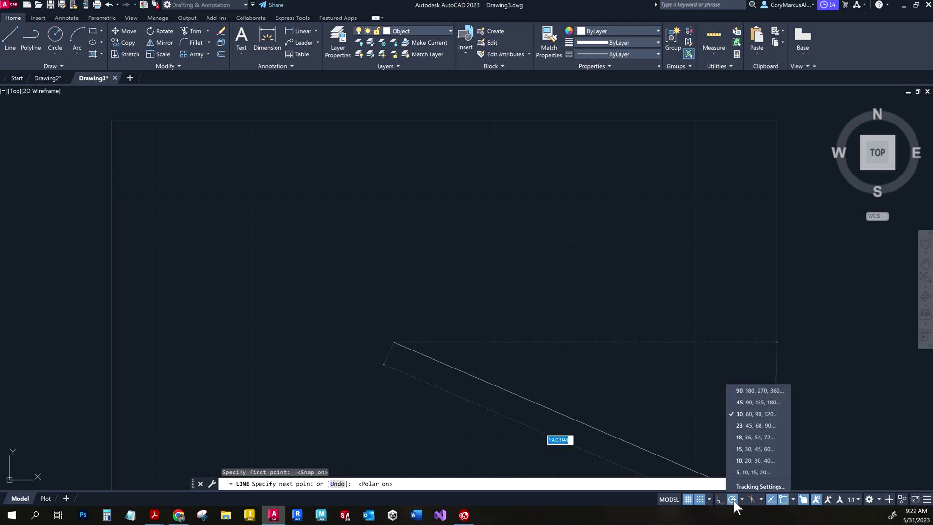
{"action": "left_click", "coordinate": [747, 414]}
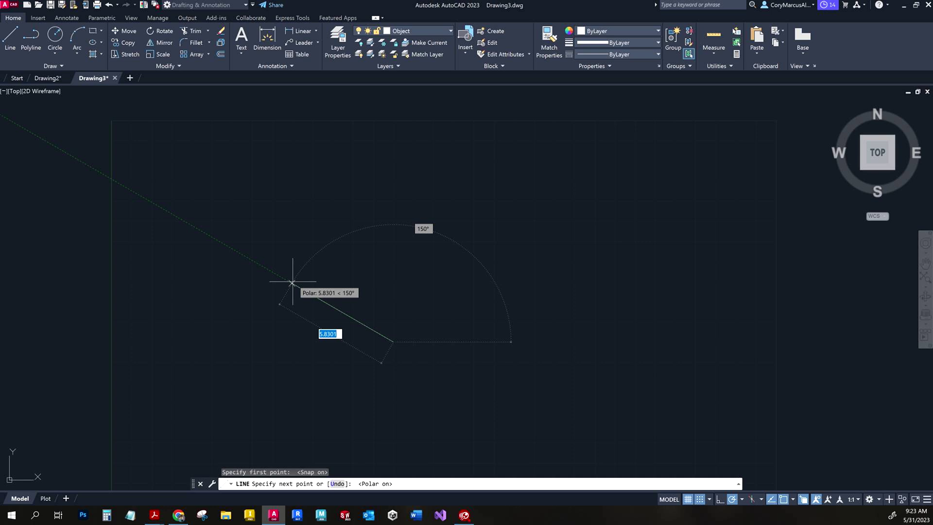
Draw five 2-unit hexagon sides: at 150°, vertical left, 30°, 330°, and down the right.
{"action": "type", "text": "2"}
{"action": "key", "text": "Return"}
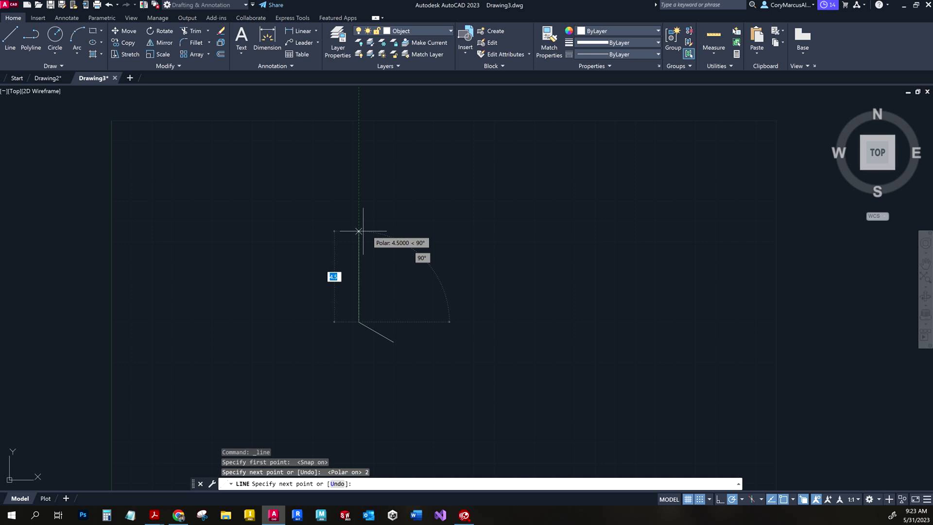
{"action": "type", "text": "2"}
{"action": "key", "text": "Return"}
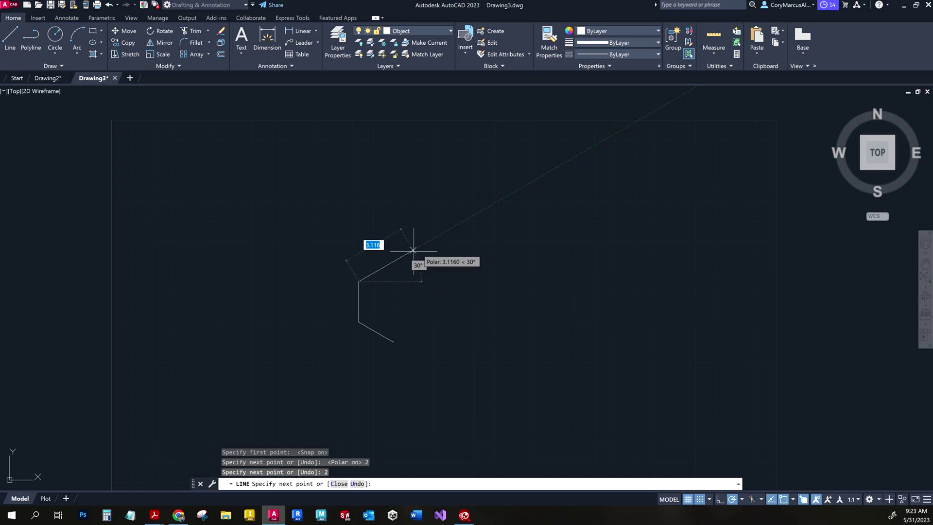
{"action": "type", "text": "2"}
{"action": "key", "text": "Return"}
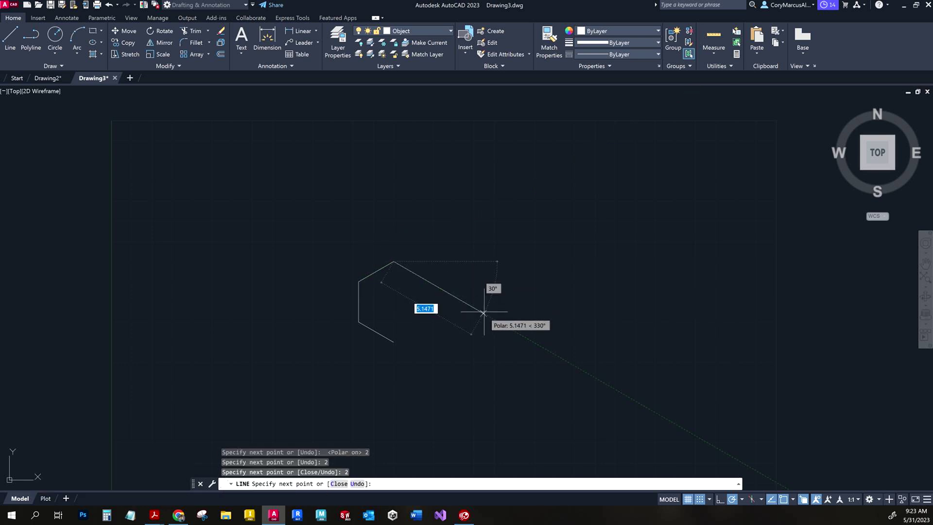
{"action": "type", "text": "2"}
{"action": "key", "text": "Return"}
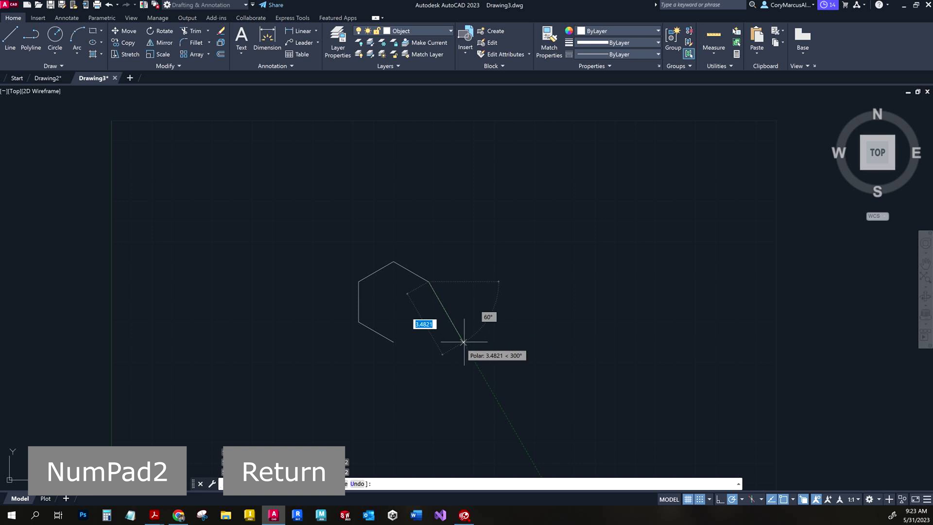
{"action": "type", "text": "2"}
{"action": "key", "text": "Return"}
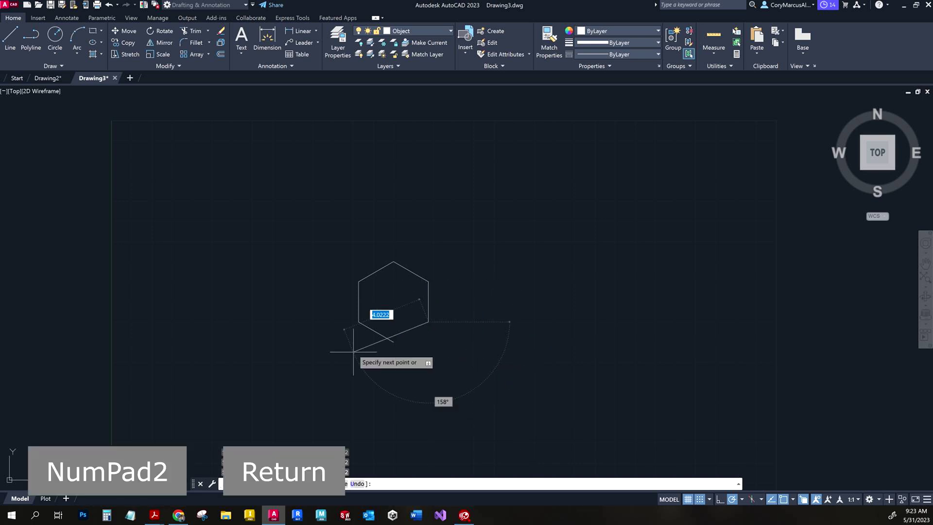
With grid snap off, close the hexagon at its bottom vertex, end the line, and return to the exercise.
{"action": "scroll", "coordinate": [367, 351], "scroll_direction": "up", "scroll_amount": 2}
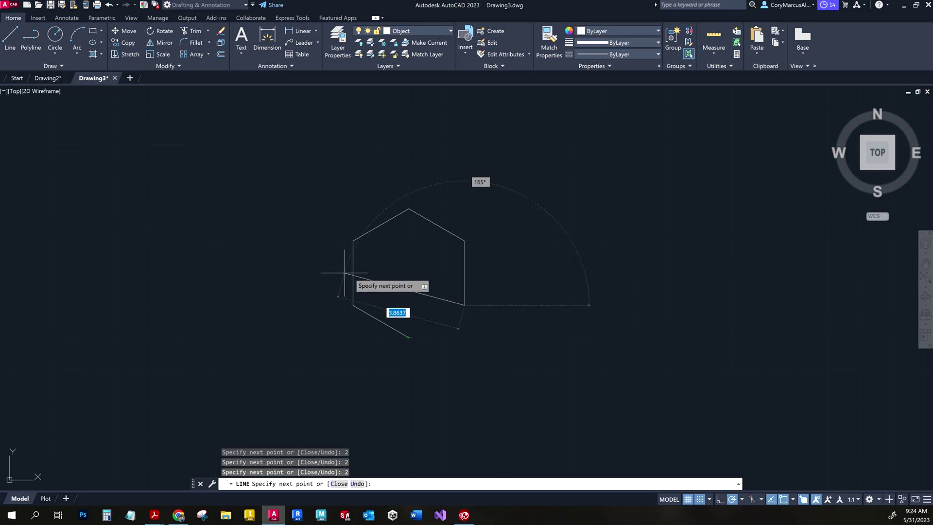
{"action": "left_click", "coordinate": [701, 497]}
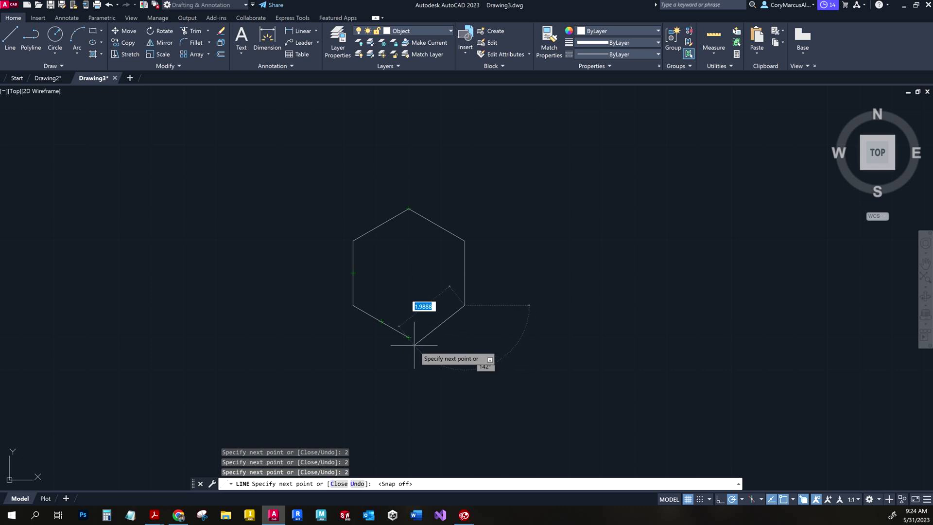
{"action": "left_click", "coordinate": [409, 337]}
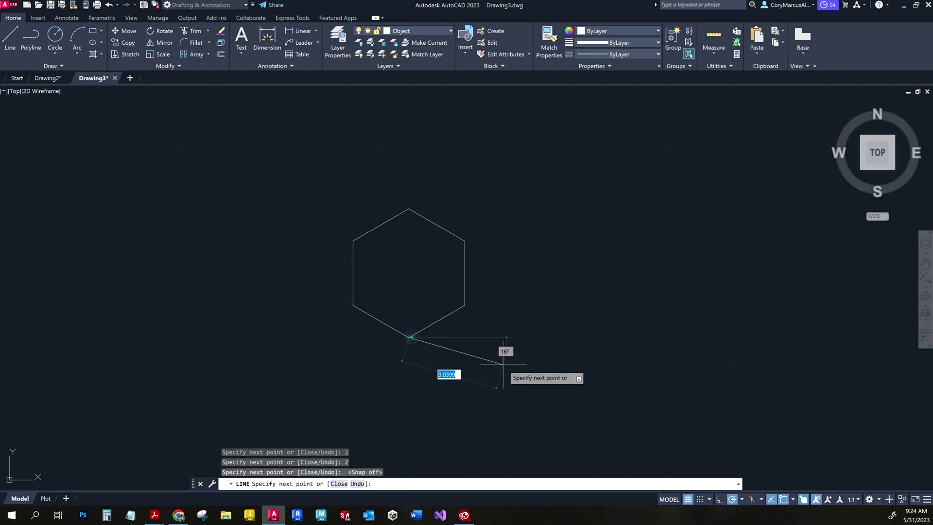
{"action": "key", "text": "Escape"}
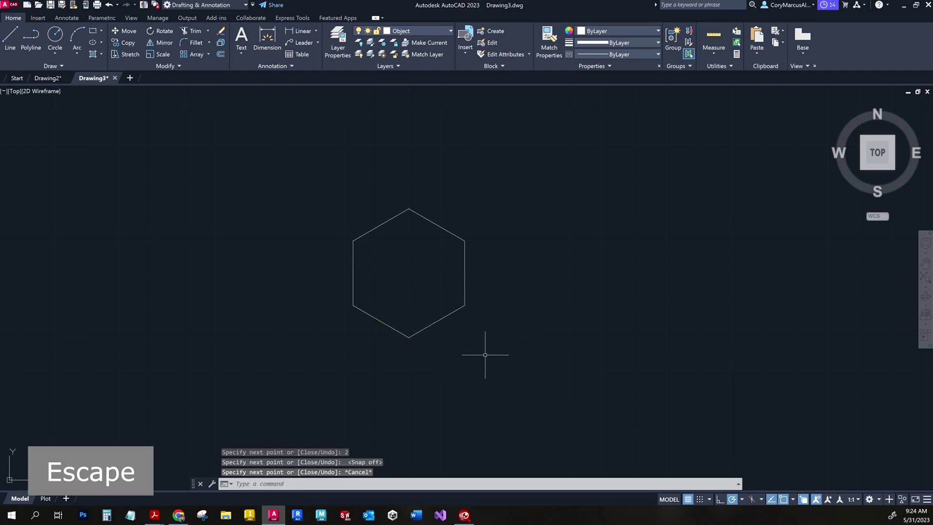
{"action": "key", "text": "alt+Tab"}
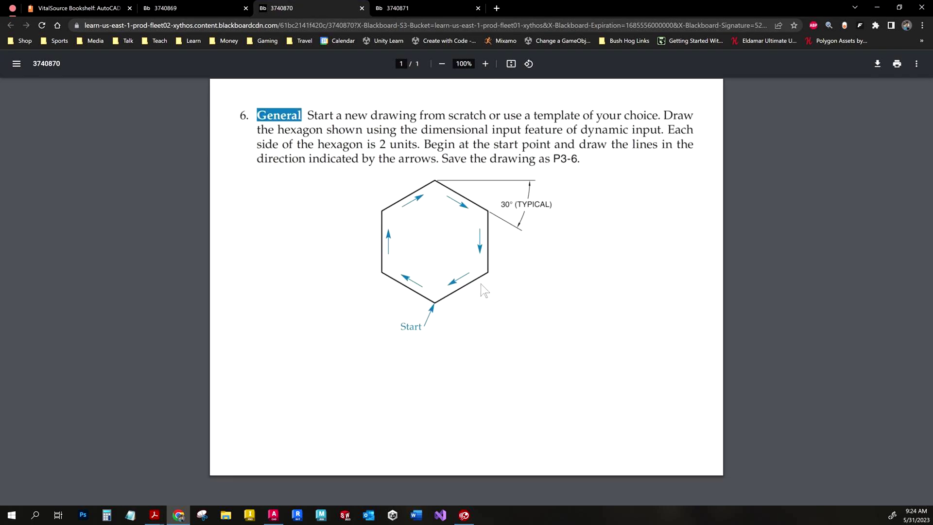
View problem 8's Mechanical part in the 3740871 browser tab, then return to AutoCAD.
{"action": "left_click", "coordinate": [419, 12]}
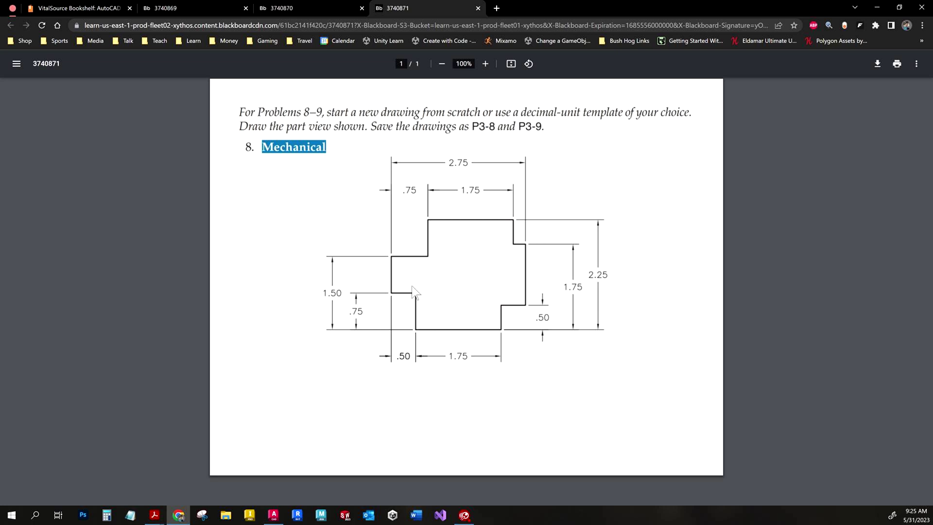
{"action": "key", "text": "alt+Tab"}
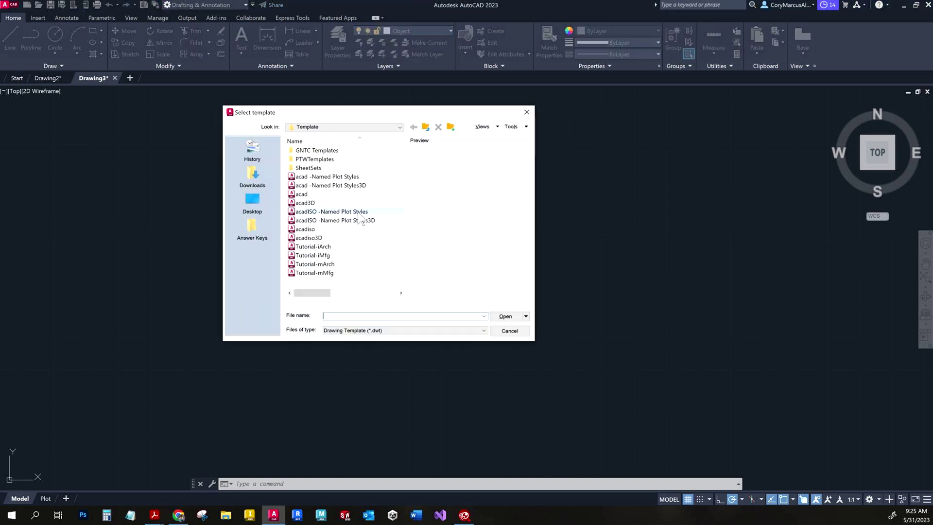
Start a new drawing from the GNTC Imperial Template and begin a line with grid snap and Ortho on.
{"action": "double_click", "coordinate": [309, 150]}
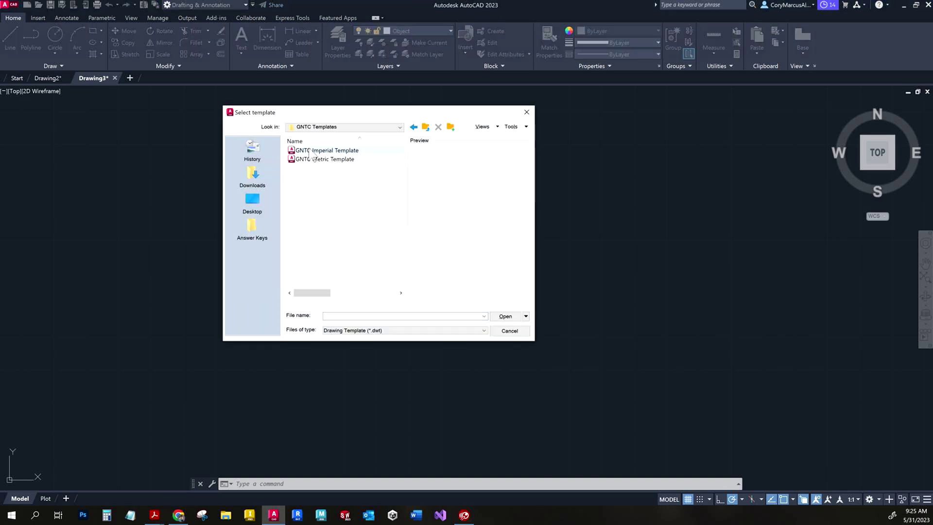
{"action": "double_click", "coordinate": [308, 150]}
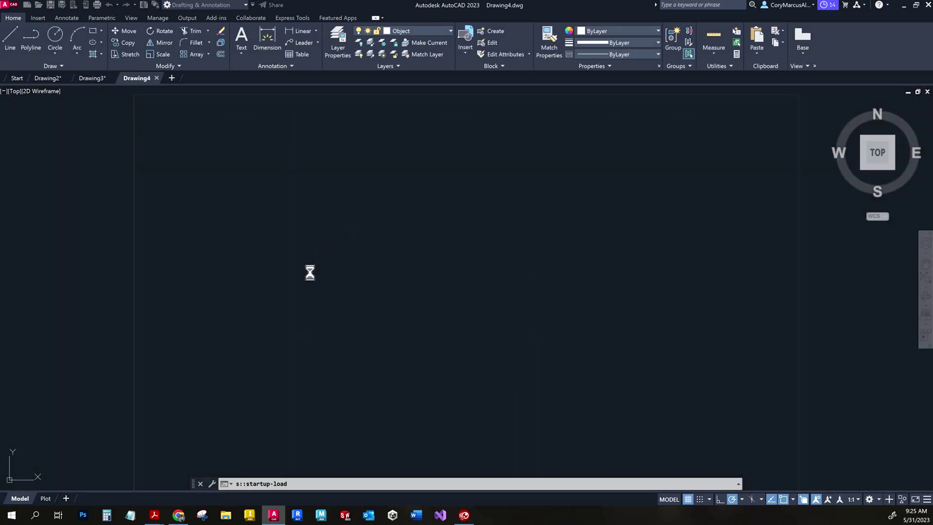
{"action": "left_click", "coordinate": [9, 43]}
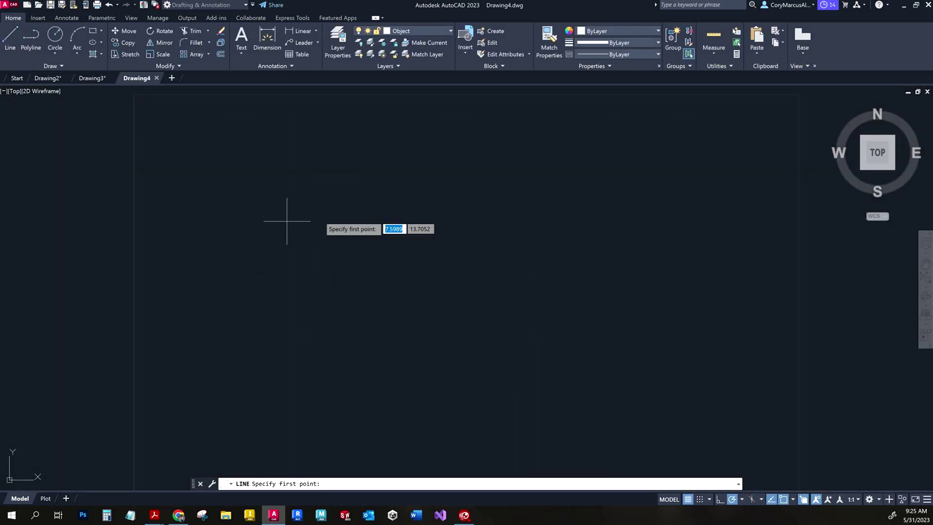
{"action": "scroll", "coordinate": [358, 308], "scroll_direction": "down", "scroll_amount": 2}
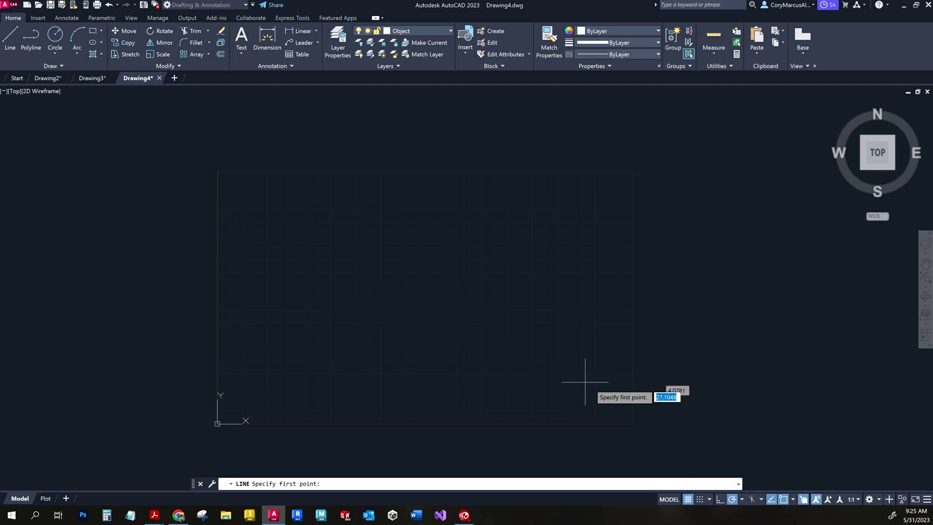
{"action": "left_click", "coordinate": [699, 500]}
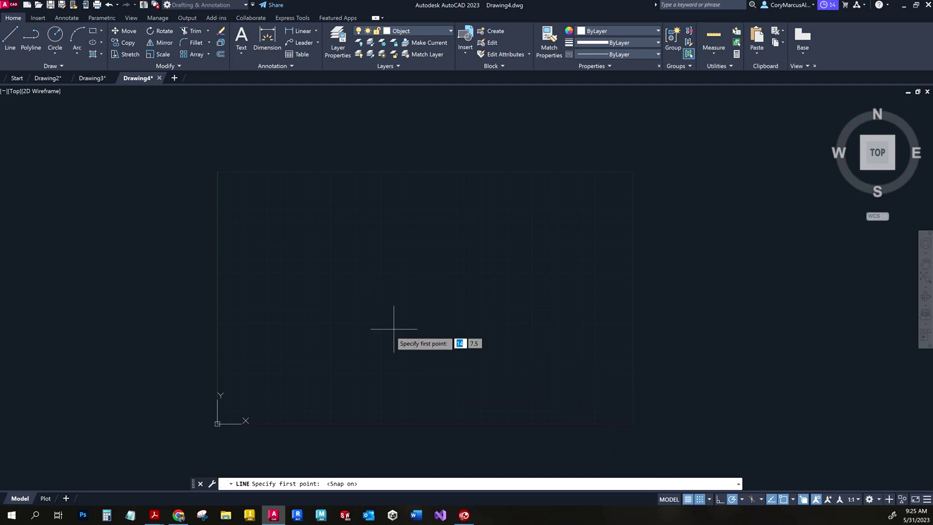
{"action": "left_click", "coordinate": [368, 322]}
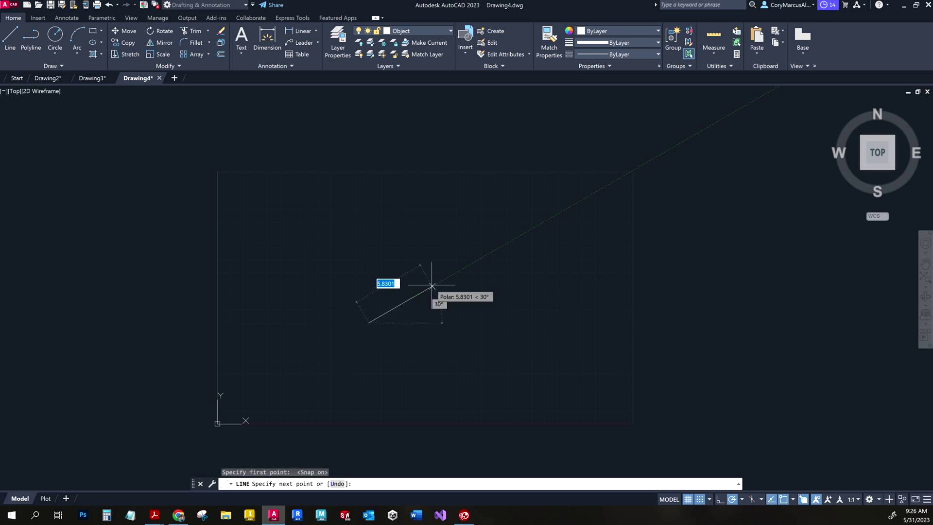
{"action": "left_click", "coordinate": [721, 499]}
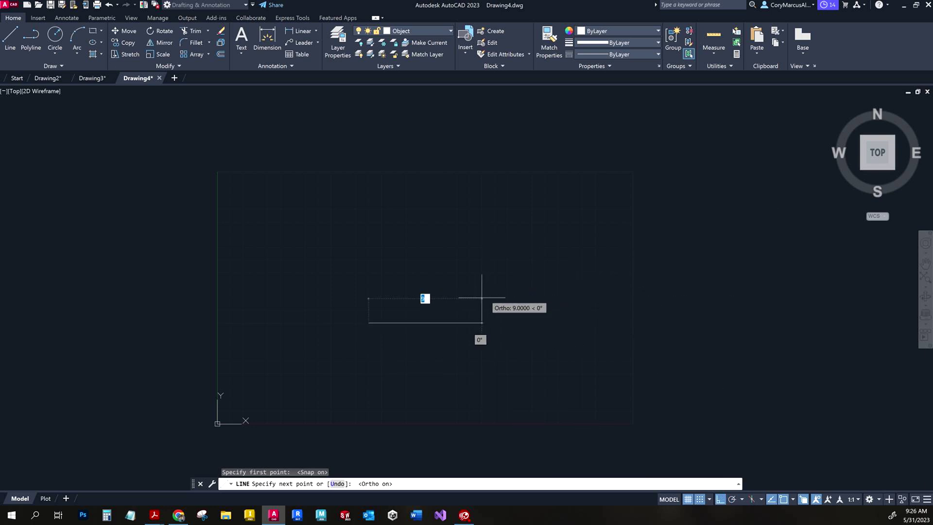
Draw the first .75 and .5 outline segments, then check the reference drawing.
{"action": "scroll", "coordinate": [386, 302], "scroll_direction": "down", "scroll_amount": 5}
{"action": "middle_click_drag", "start_coordinate": [358, 323], "coordinate": [505, 313]}
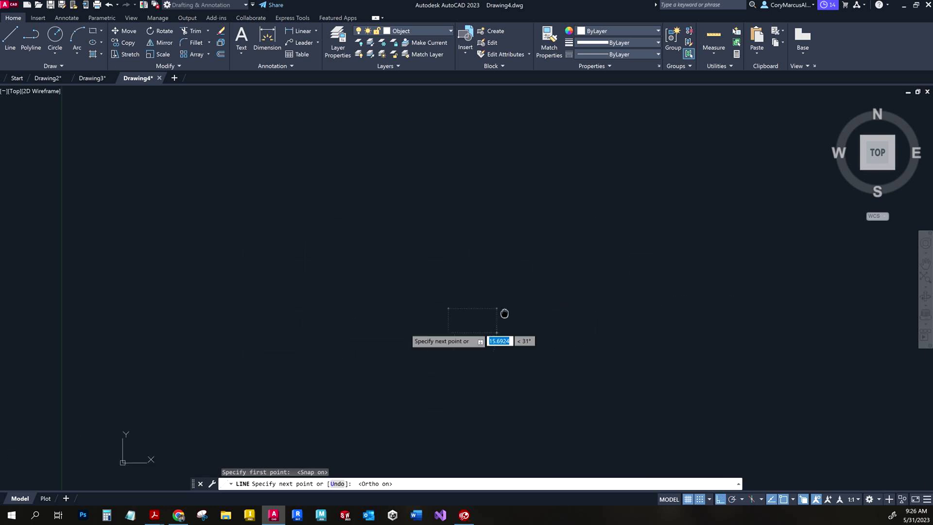
{"action": "scroll", "coordinate": [448, 203], "scroll_direction": "up", "scroll_amount": 3}
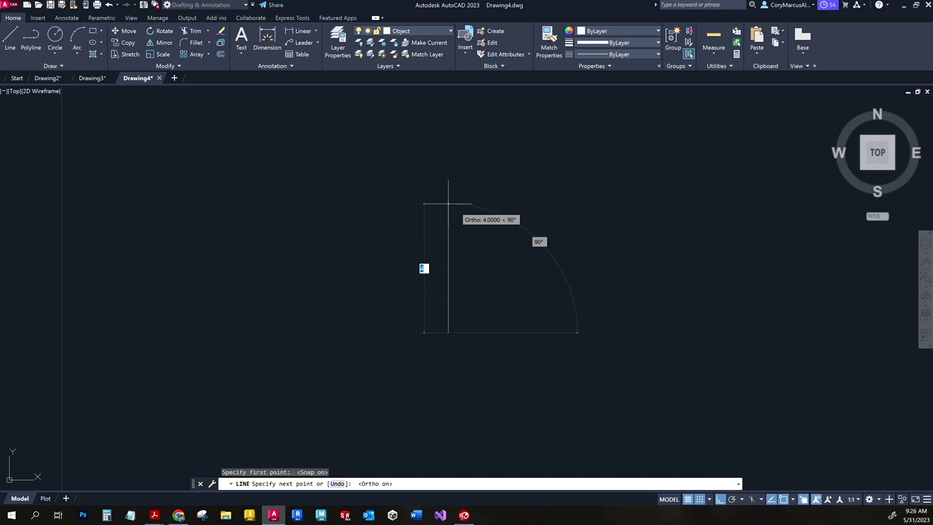
{"action": "type", "text": ".75"}
{"action": "key", "text": "Return"}
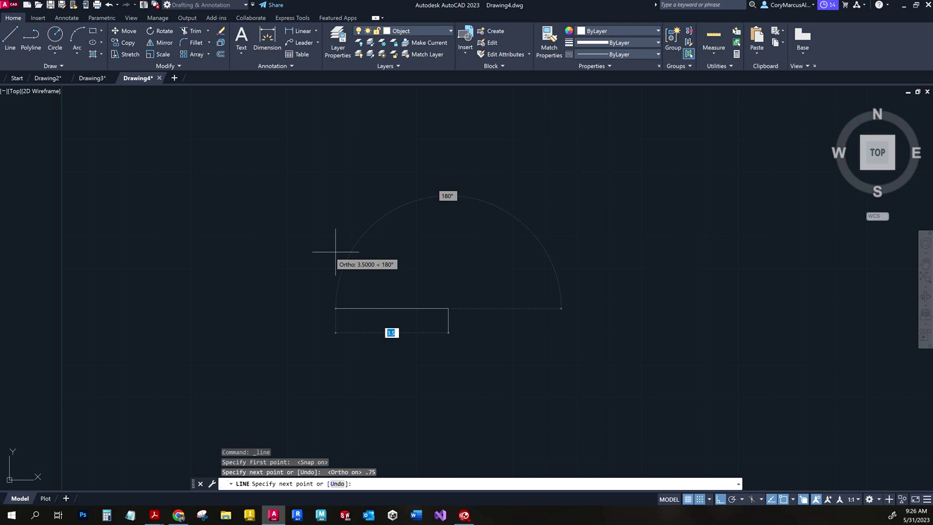
{"action": "type", "text": ".5"}
{"action": "key", "text": "Return"}
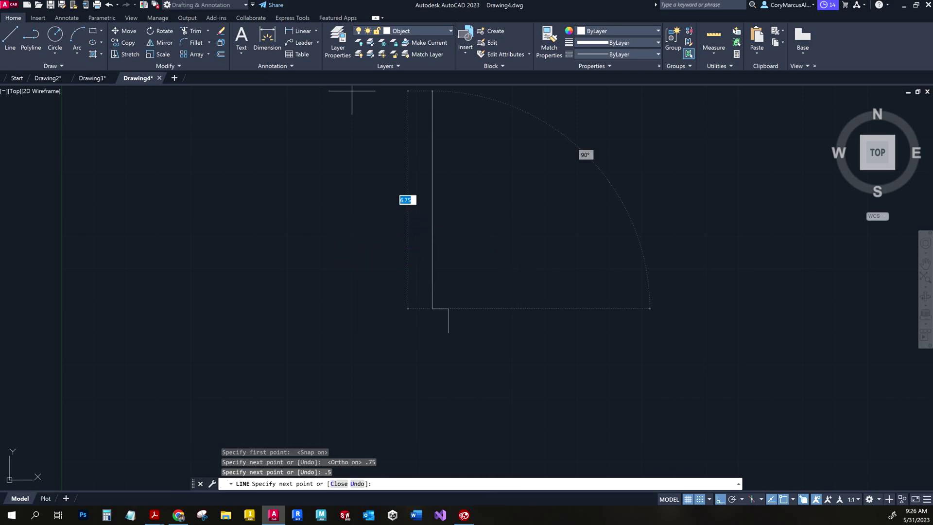
{"action": "key", "text": "alt+Tab"}
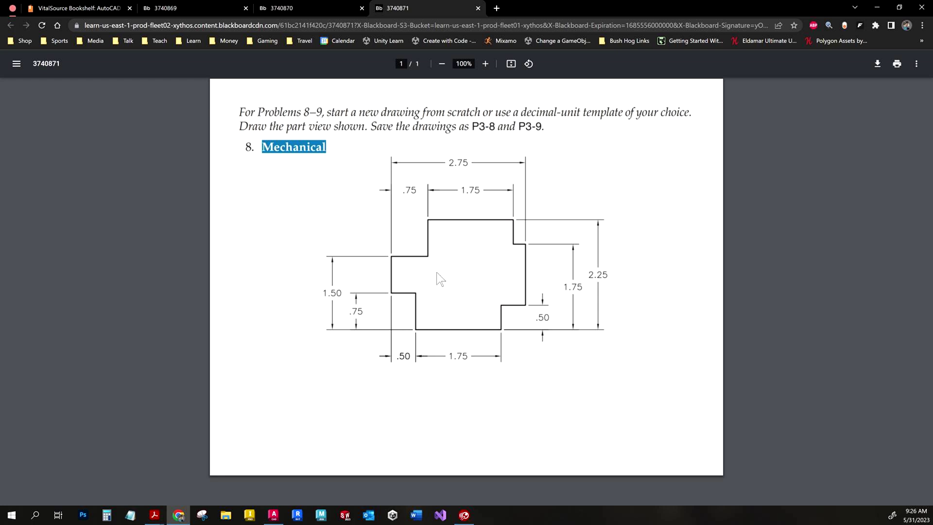
{"action": "left_click", "coordinate": [877, 7]}
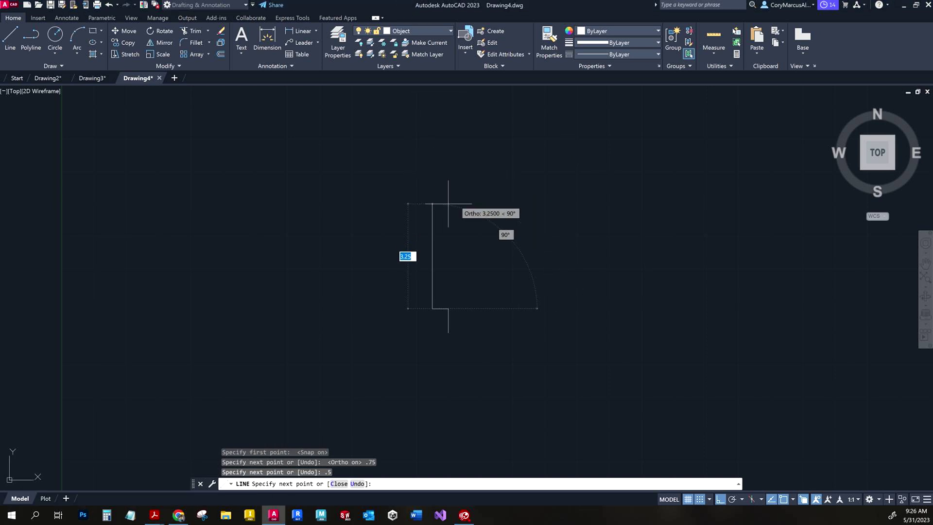
Add two .75 segments to the outline, correcting a mistyped .745 length.
{"action": "type", "text": ".75"}
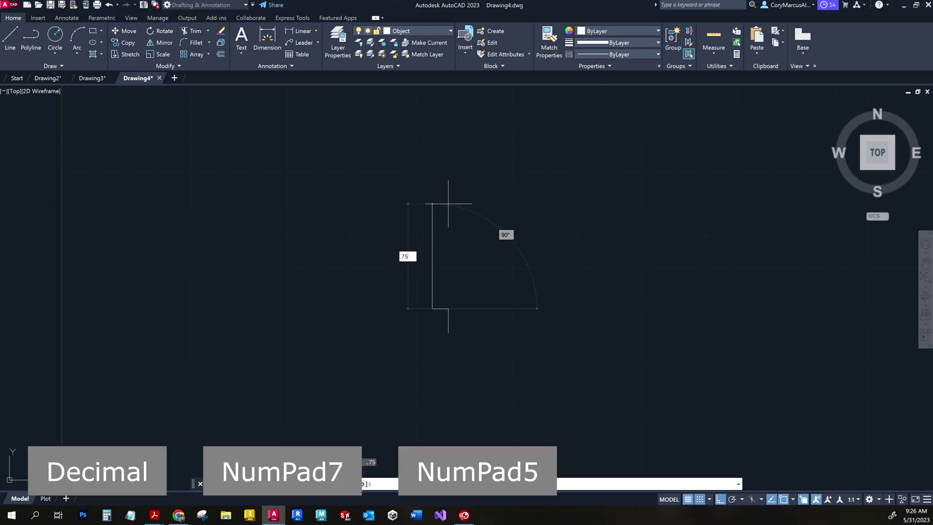
{"action": "key", "text": "Return"}
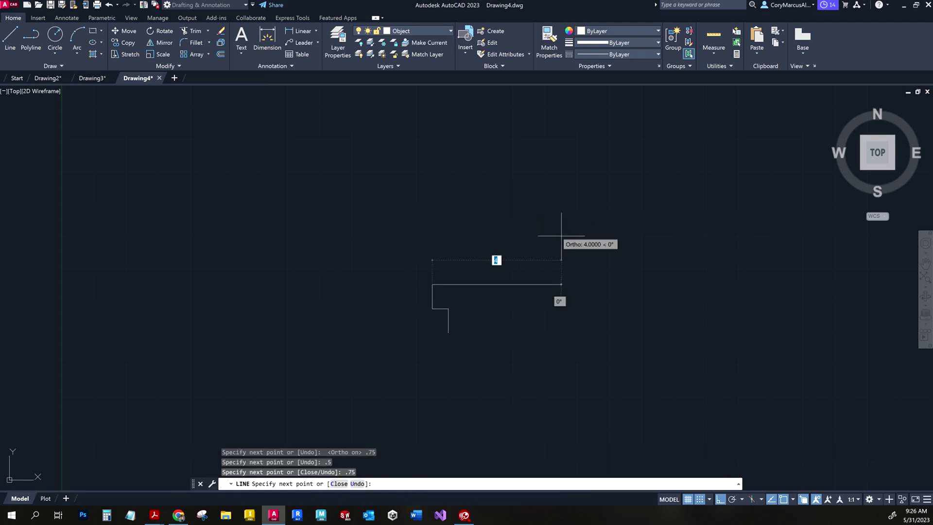
{"action": "type", "text": ".745"}
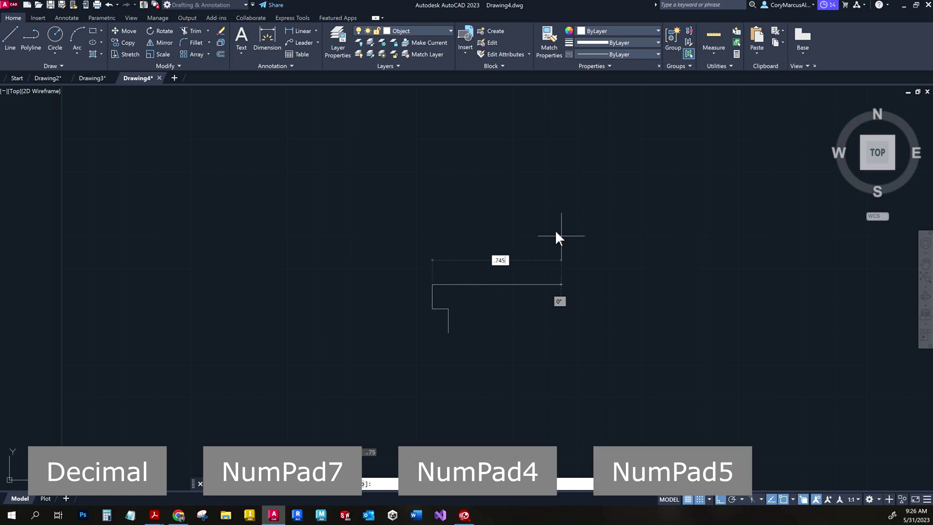
{"action": "key", "text": "BackSpace"}
{"action": "type", "text": "5"}
{"action": "key", "text": "Return"}
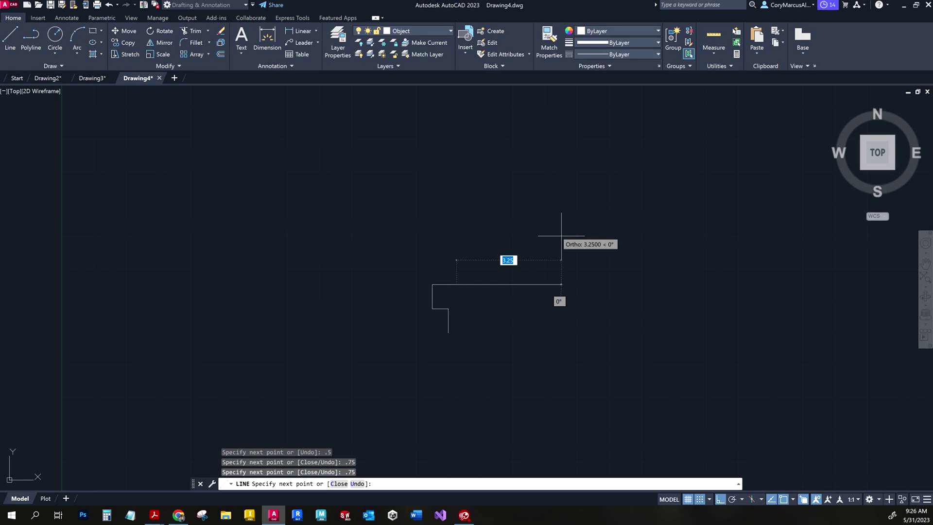
After consulting the reference, add a .75 vertical and a 1.75 horizontal segment.
{"action": "left_click", "coordinate": [178, 516]}
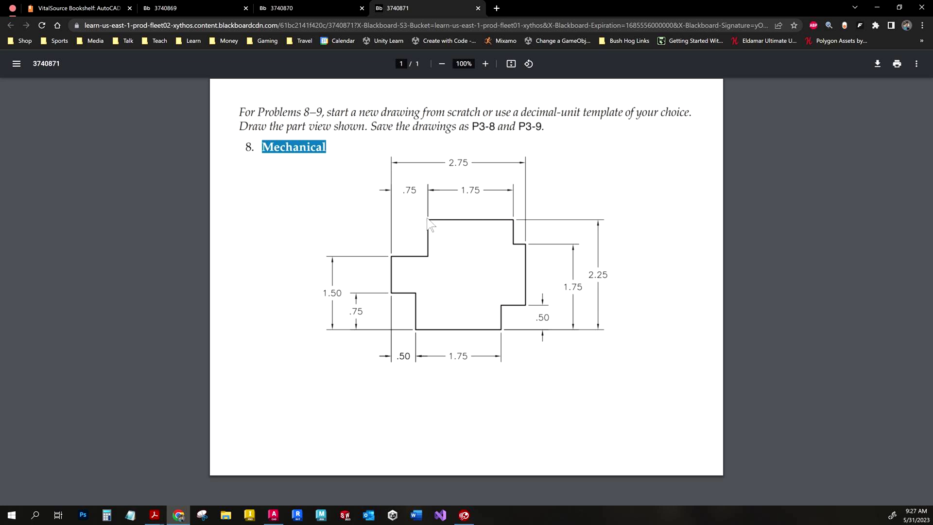
{"action": "key", "text": "alt+Tab"}
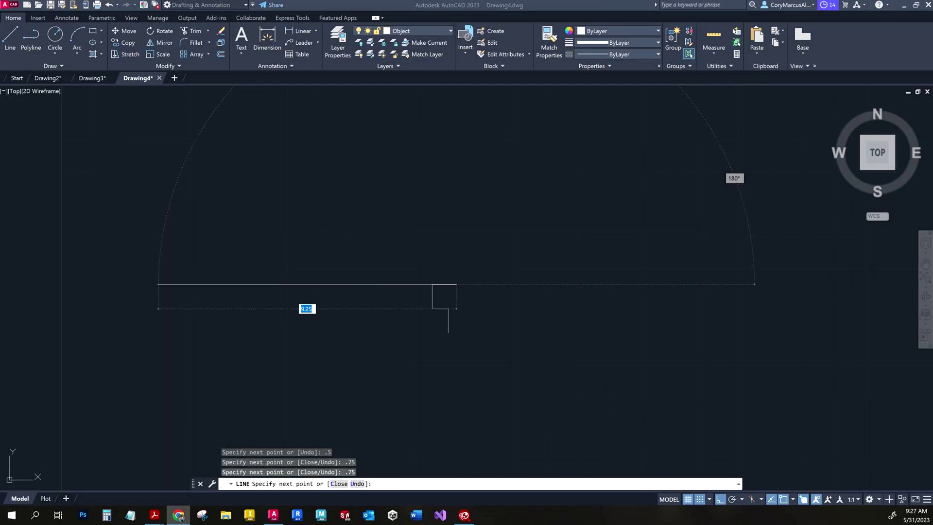
{"action": "left_click", "coordinate": [555, 7]}
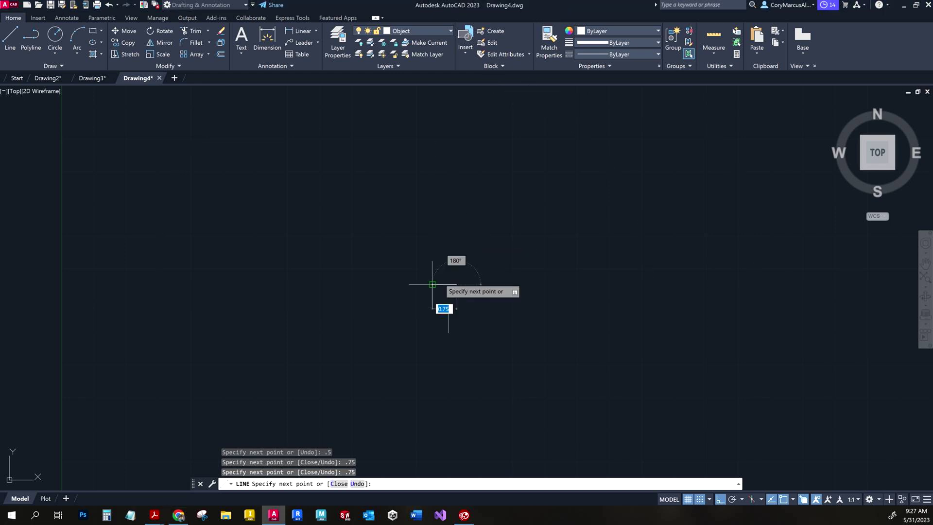
{"action": "type", "text": ".75"}
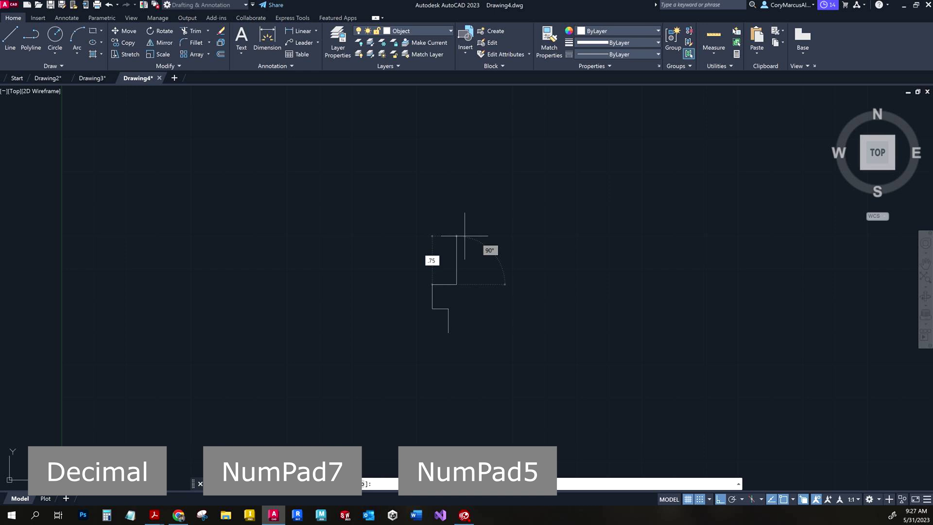
{"action": "key", "text": "Return"}
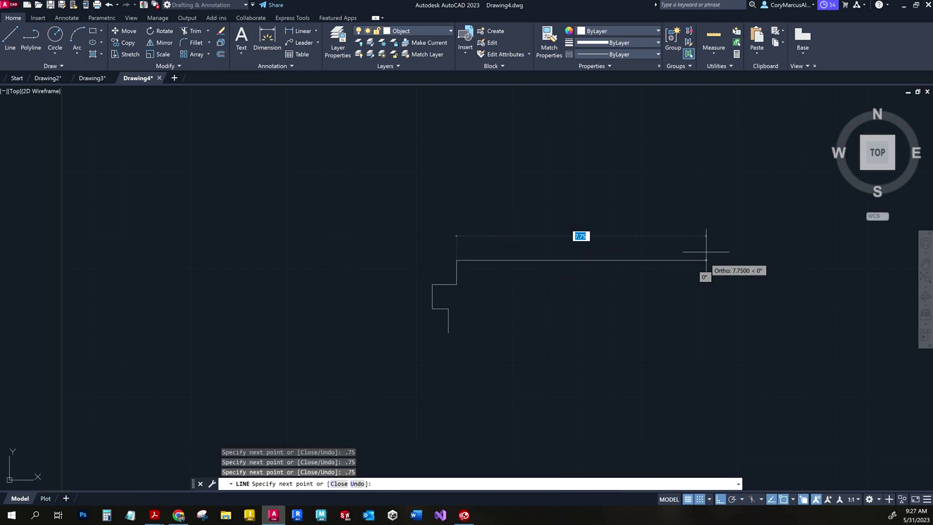
{"action": "type", "text": "1.75"}
{"action": "key", "text": "Return"}
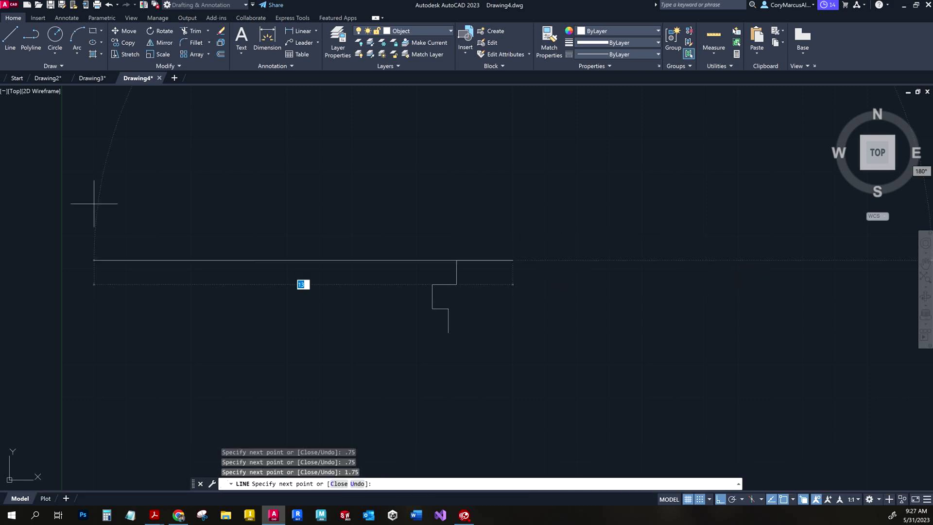
{"action": "key", "text": "super+shift+Right"}
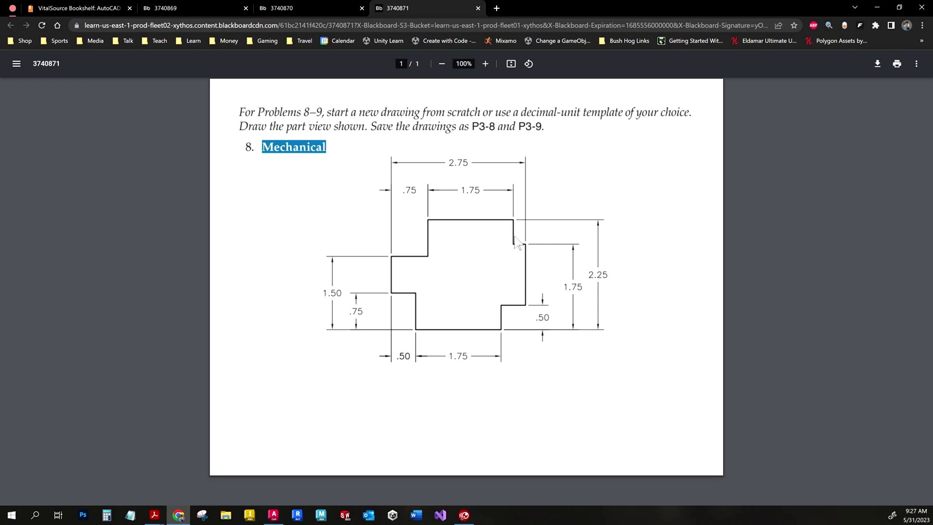
Add a .5 downward segment to the outline and consult the reference drawing.
{"action": "key", "text": "alt+Tab"}
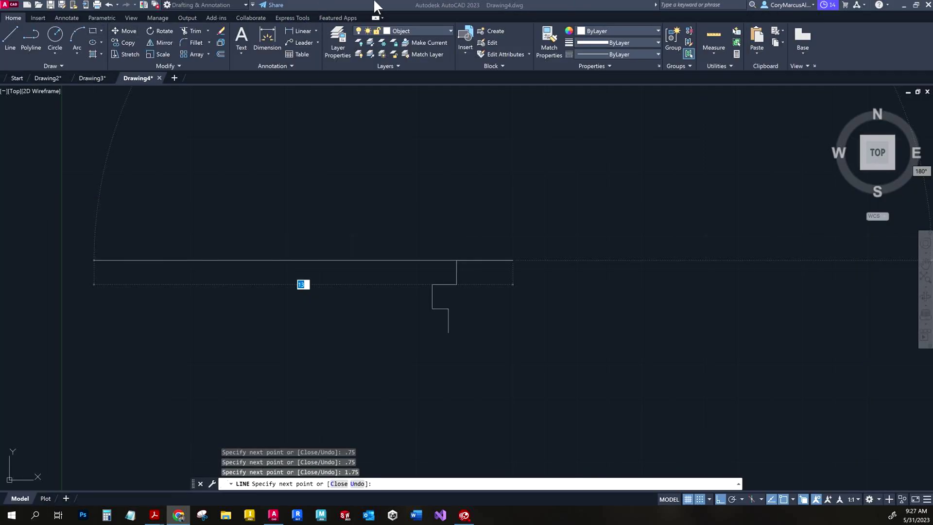
{"action": "type", "text": ".5"}
{"action": "key", "text": "Return"}
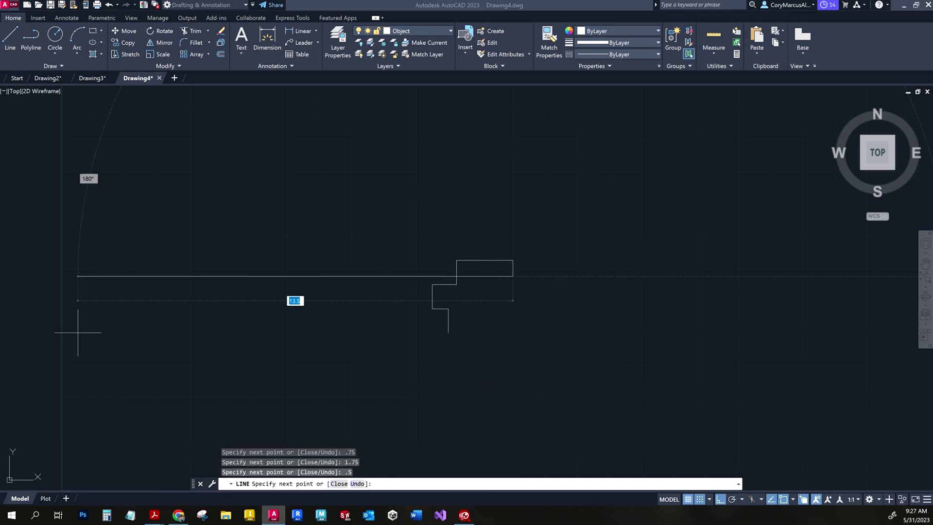
{"action": "key", "text": "alt+Tab"}
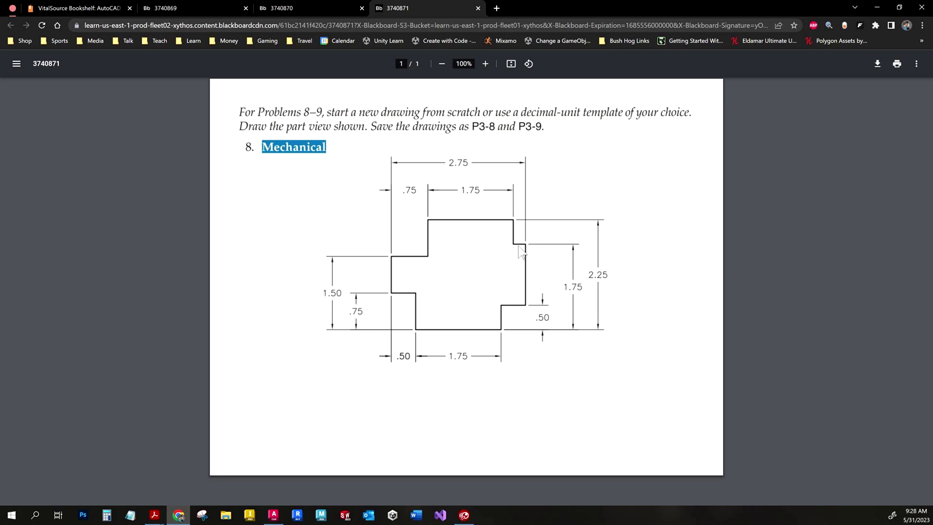
Move the reference window aside and add a .25 horizontal segment.
{"action": "double_click", "coordinate": [559, 7]}
{"action": "left_click_drag", "start_coordinate": [411, 35], "coordinate": [0, 146]}
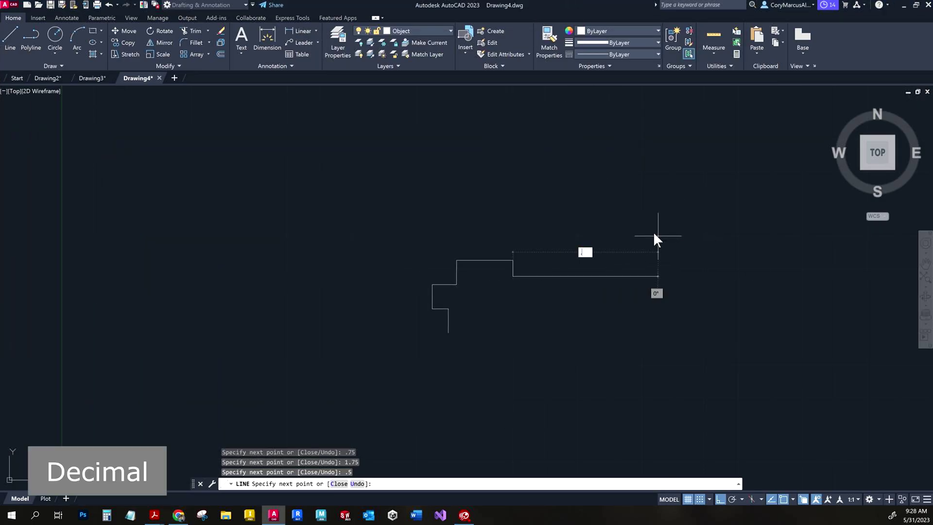
{"action": "type", "text": "25"}
{"action": "key", "text": "Return"}
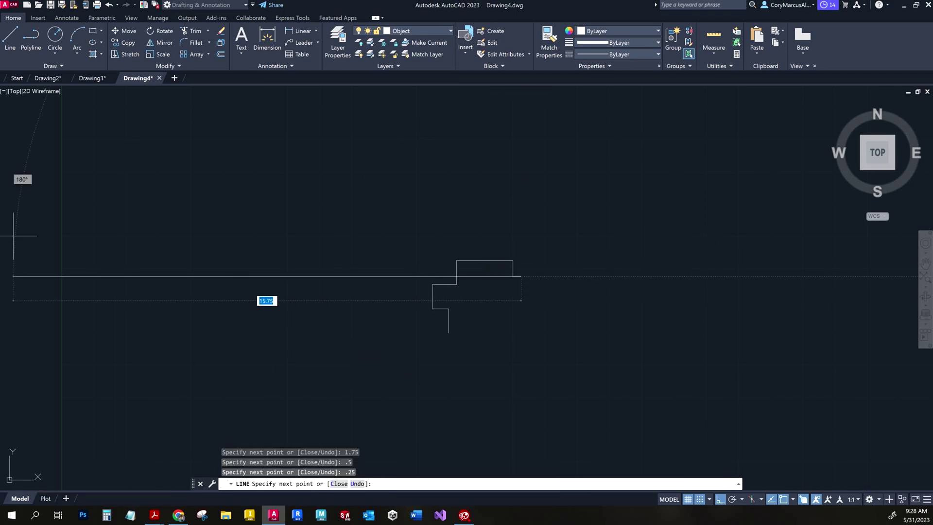
{"action": "key", "text": "alt+Tab"}
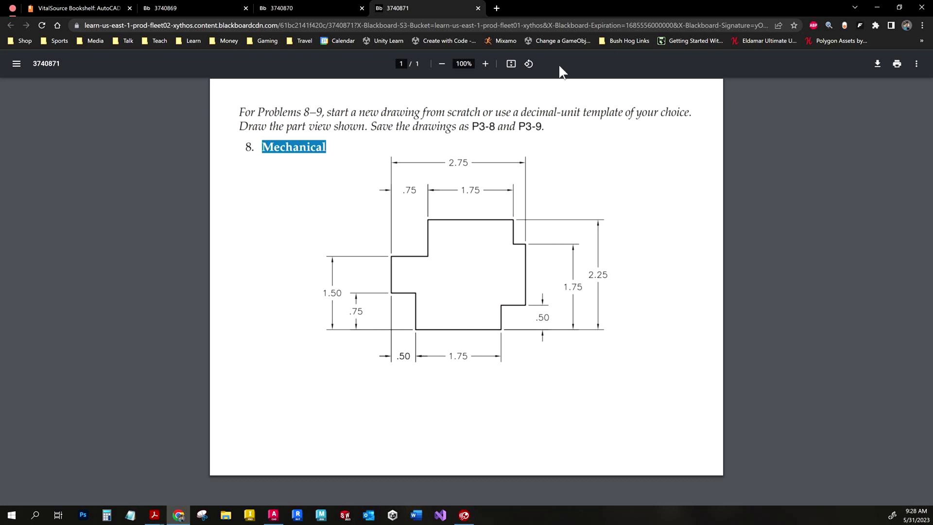
{"action": "key", "text": "alt+Tab"}
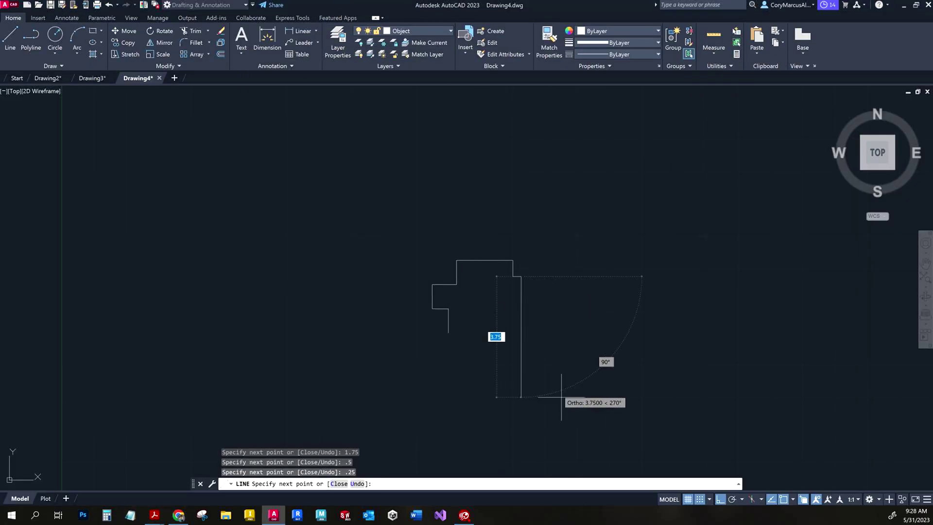
Add a 1.25 downward segment and compare it against the maximized exercise PDF.
{"action": "type", "text": "1.25"}
{"action": "key", "text": "Return"}
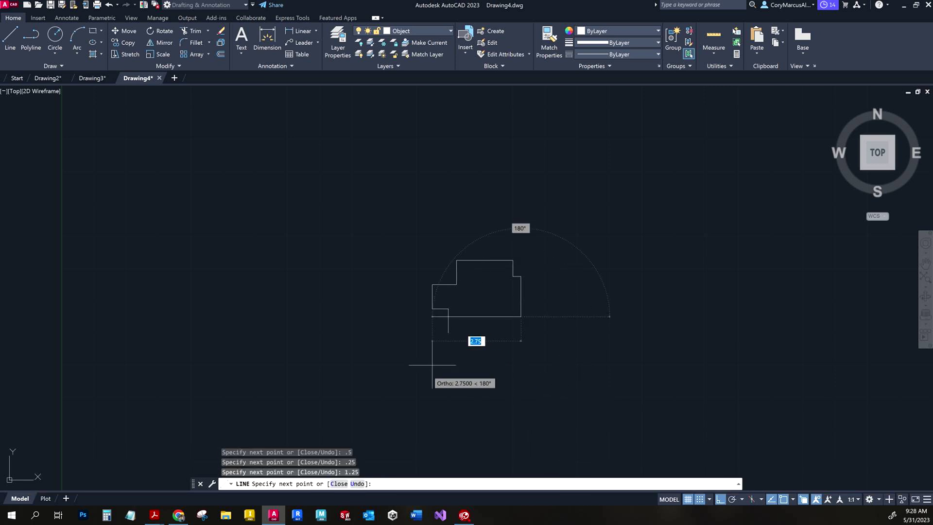
{"action": "key", "text": "alt+Tab"}
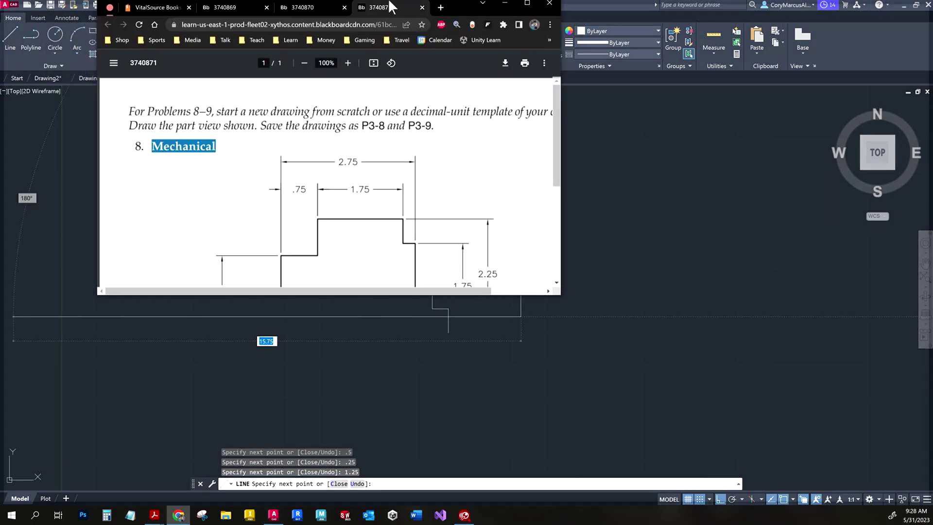
{"action": "double_click", "coordinate": [388, 7]}
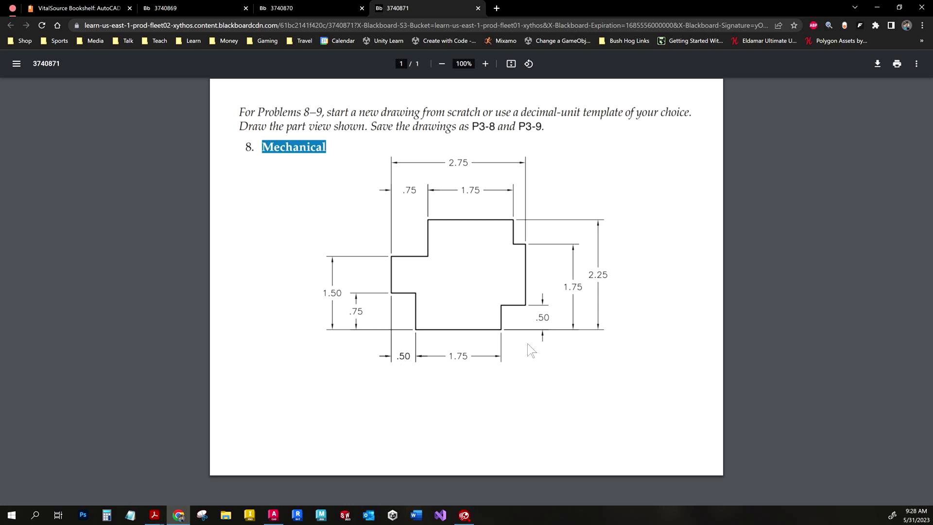
{"action": "key", "text": "alt+Tab"}
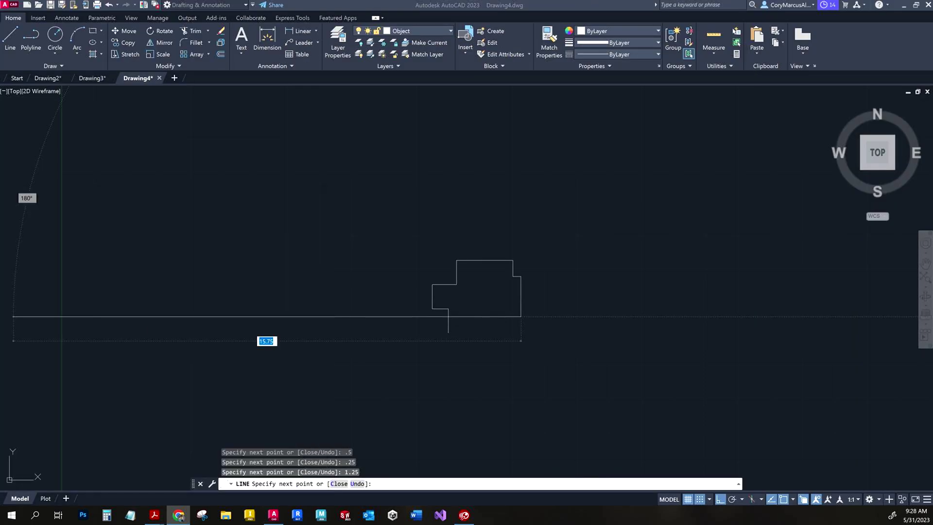
{"action": "left_click", "coordinate": [552, 7]}
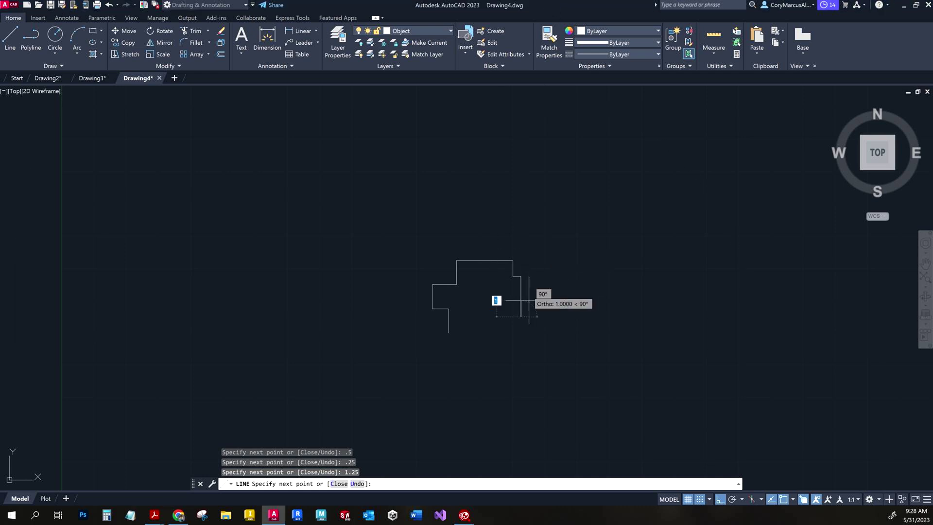
Close the outline with .5, .5 and 1.75 segments and end the LINE command.
{"action": "type", "text": ".5"}
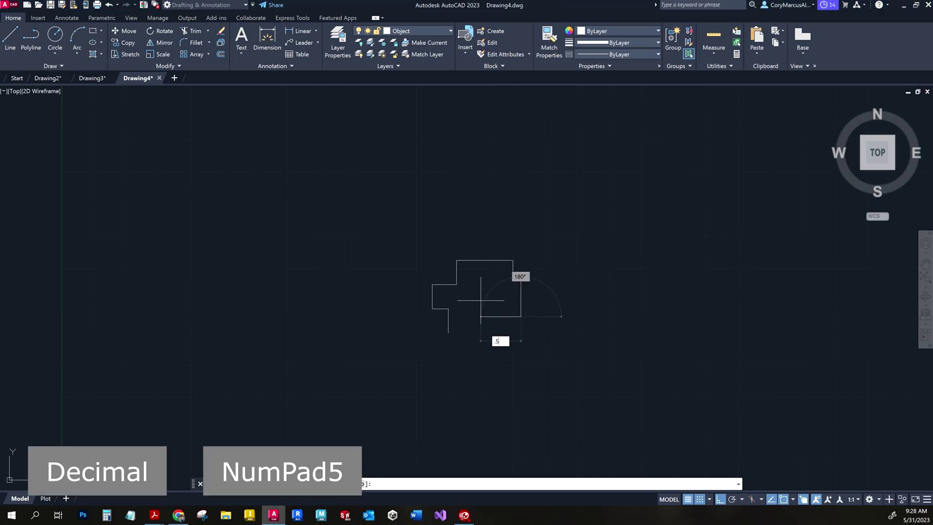
{"action": "key", "text": "Return"}
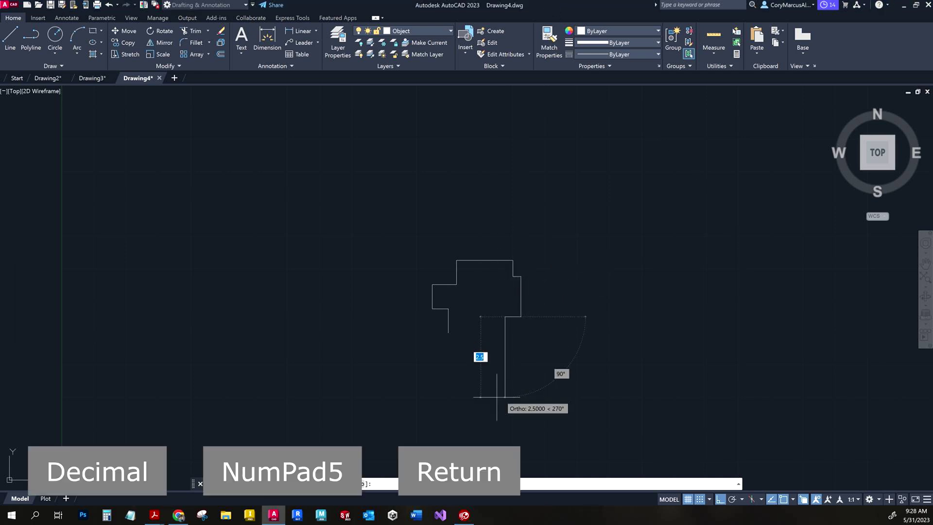
{"action": "type", "text": ".5"}
{"action": "key", "text": "Return"}
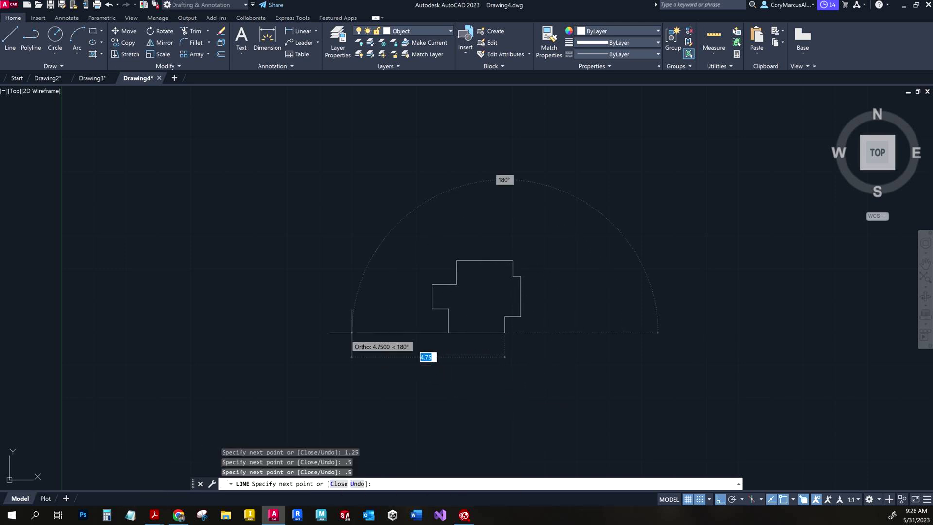
{"action": "type", "text": "1.75"}
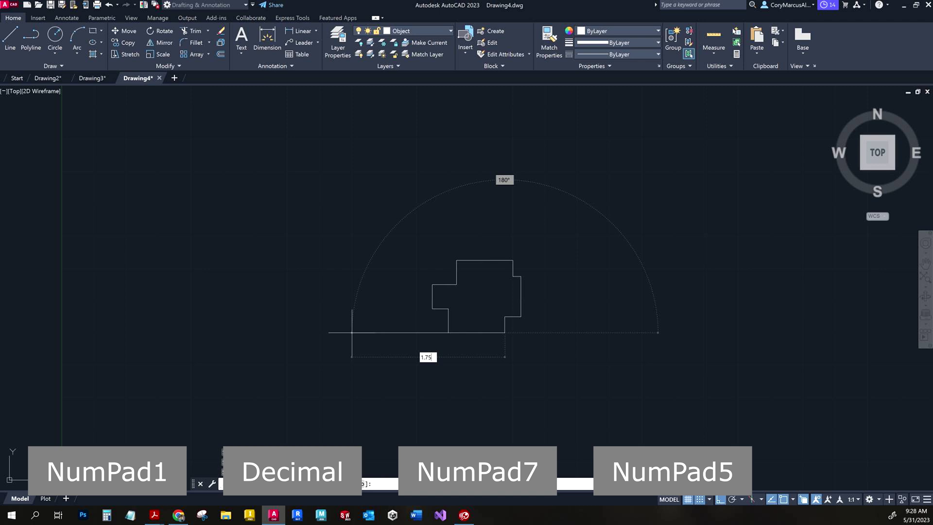
{"action": "key", "text": "Return"}
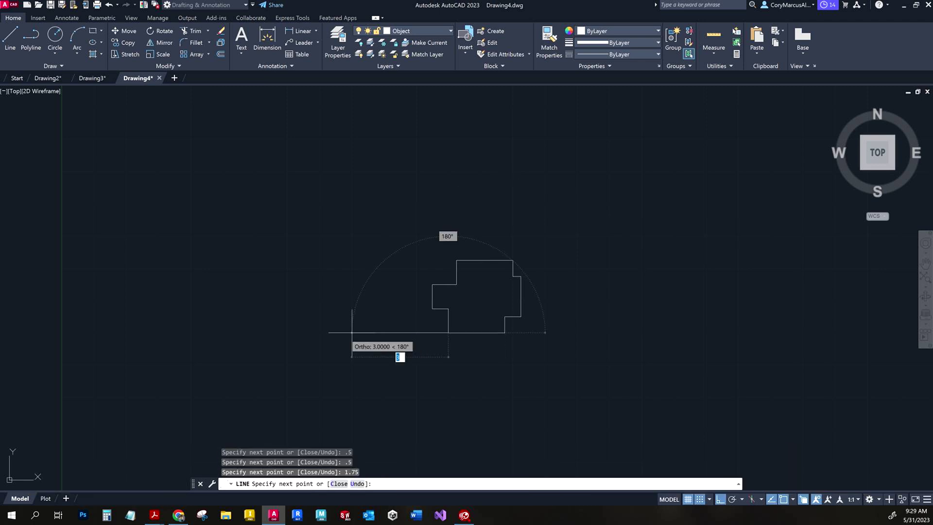
{"action": "key", "text": "Escape"}
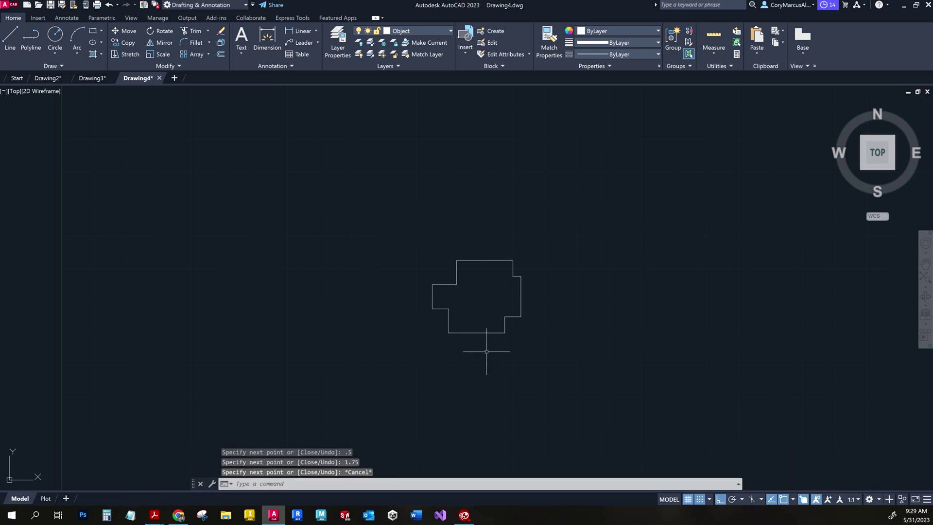
{"action": "key", "text": "alt+Tab"}
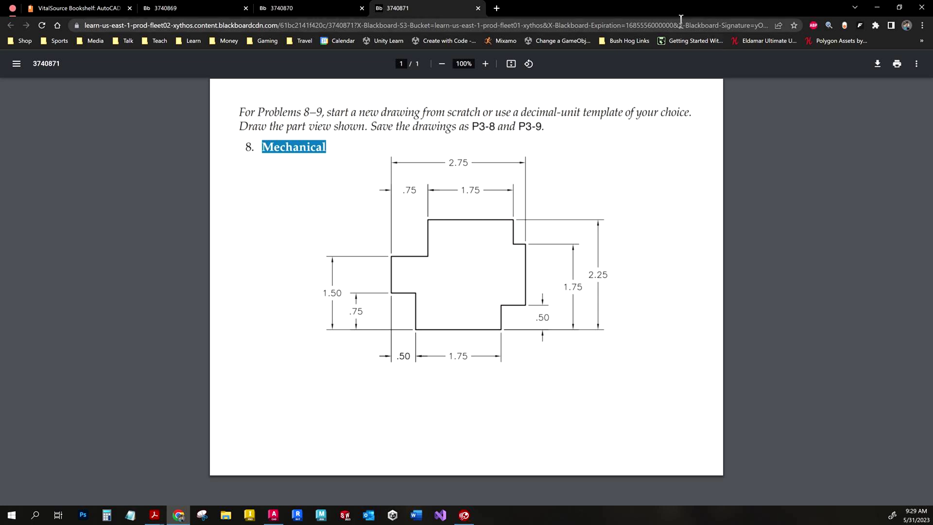
{"action": "key", "text": "super+Down"}
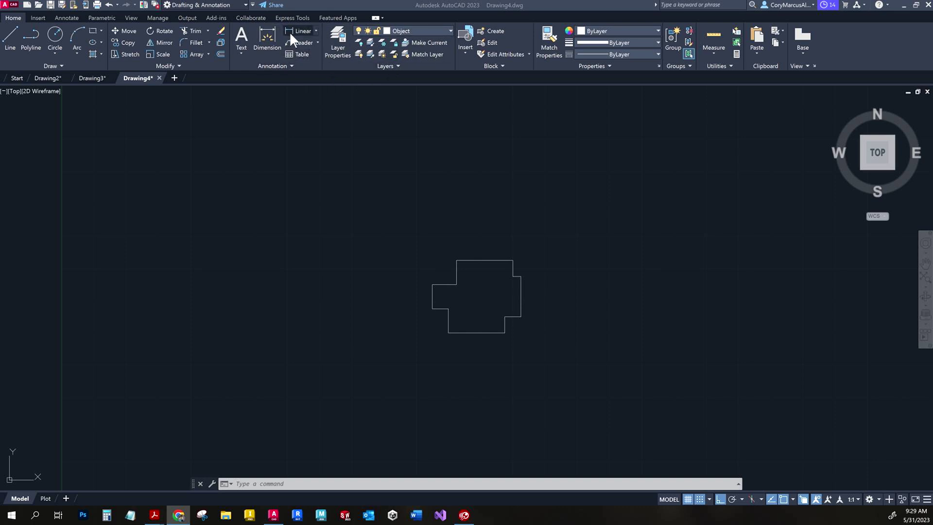
Make Dimension the current layer for the new dimensions.
{"action": "left_click", "coordinate": [260, 42]}
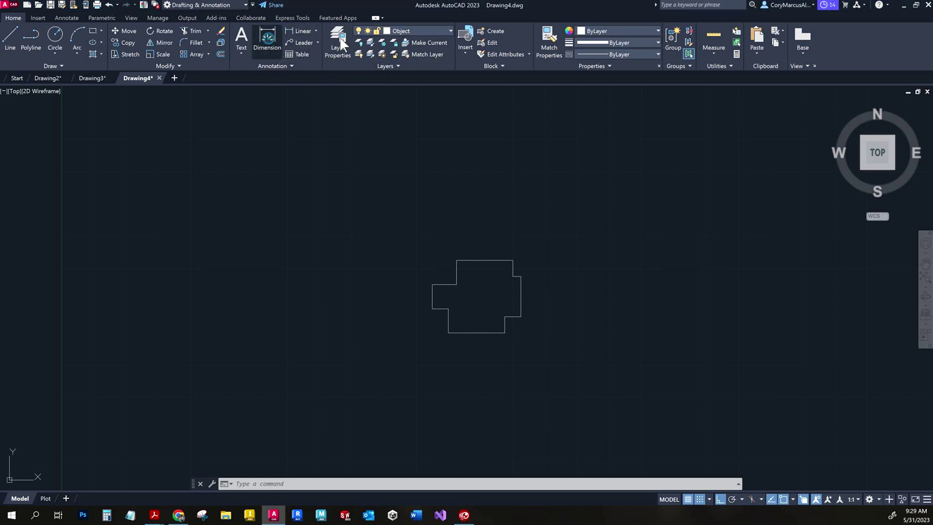
{"action": "left_click", "coordinate": [264, 50]}
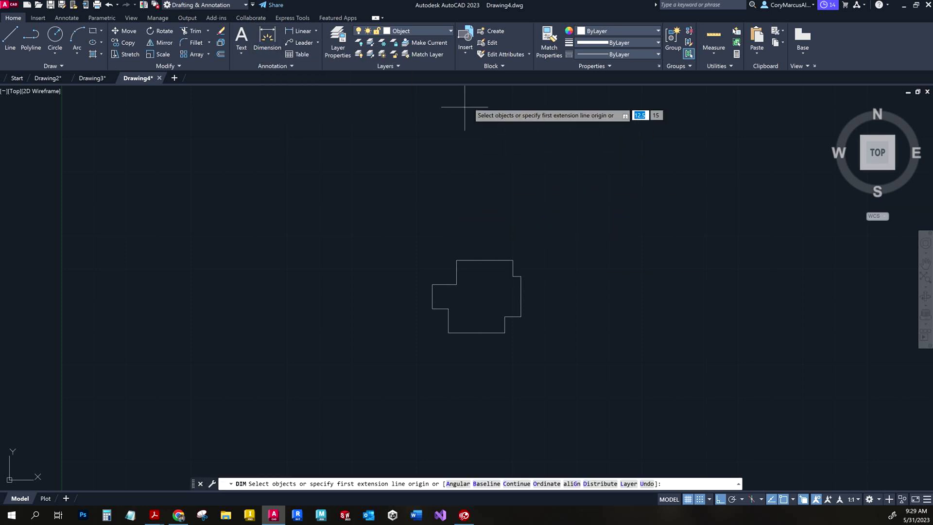
{"action": "left_click", "coordinate": [434, 30]}
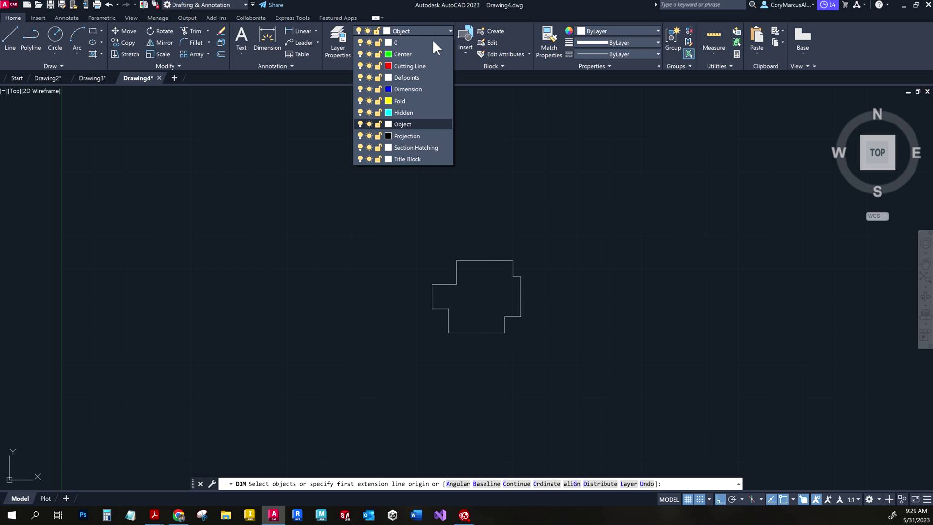
{"action": "left_click", "coordinate": [414, 88]}
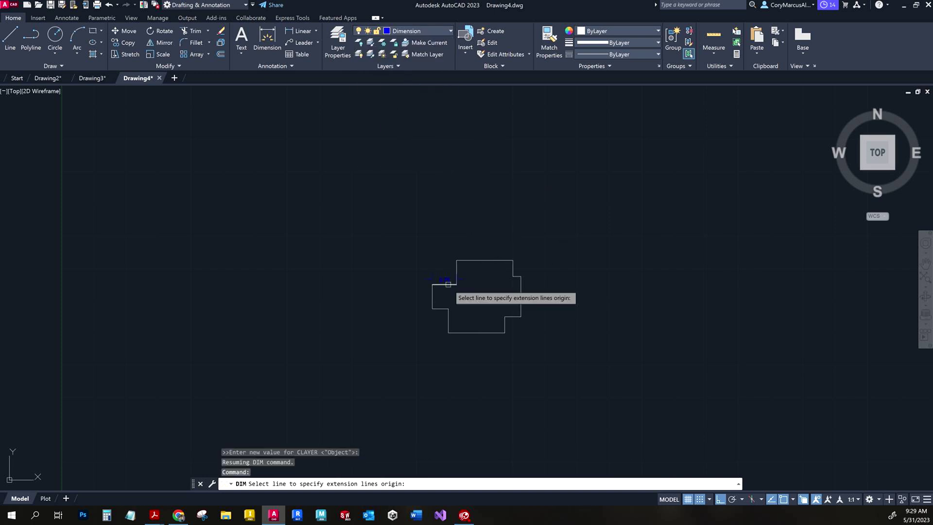
{"action": "scroll", "coordinate": [481, 251], "scroll_direction": "up", "scroll_amount": 4}
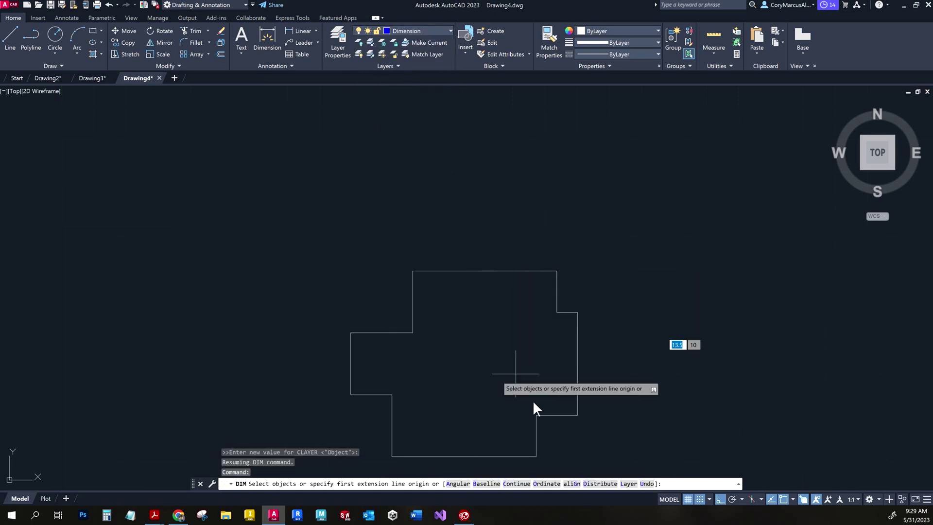
Add trial 1.75 and 0.75 dimensions above the top edges of the outline.
{"action": "key", "text": "Return"}
{"action": "left_click", "coordinate": [515, 271]}
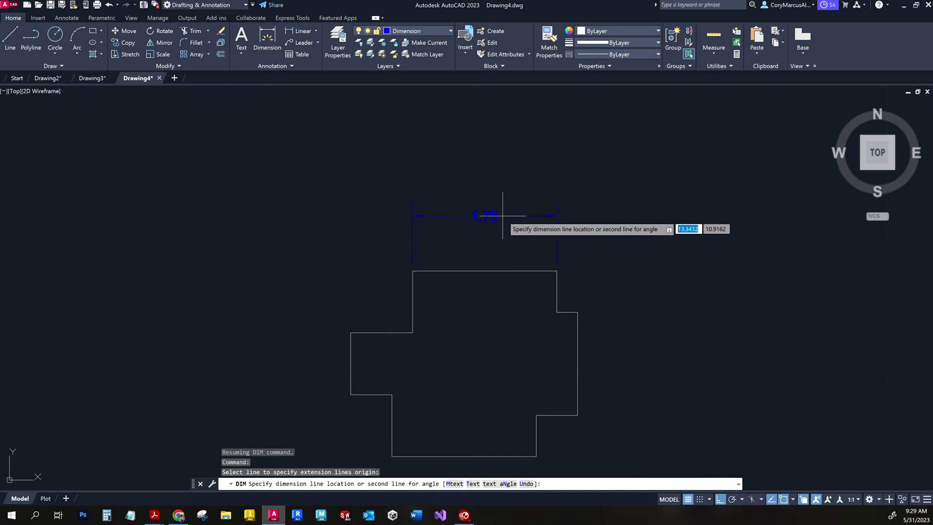
{"action": "left_click", "coordinate": [503, 215]}
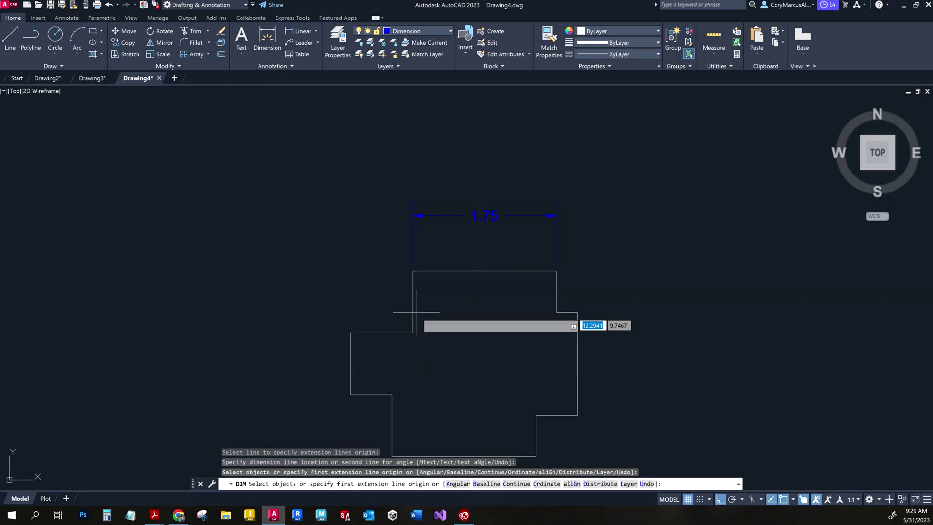
{"action": "left_click", "coordinate": [413, 271]}
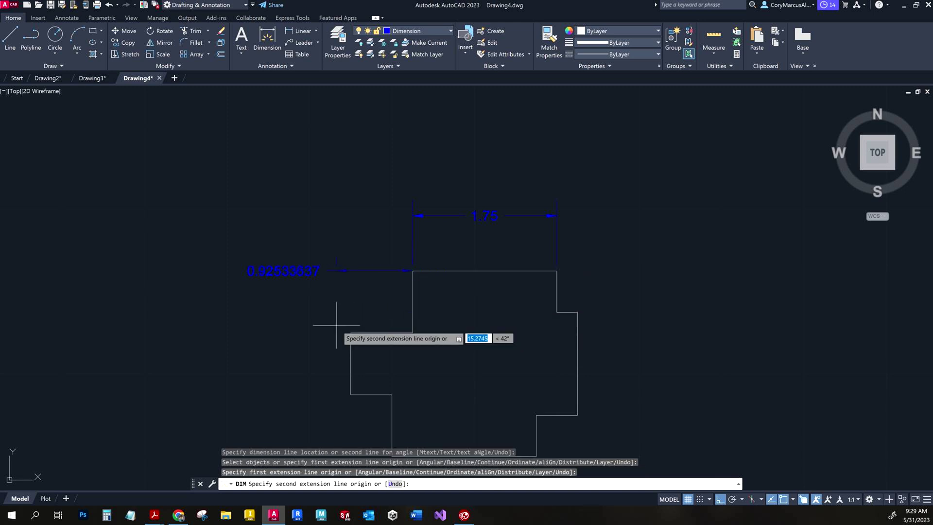
{"action": "left_click", "coordinate": [351, 333]}
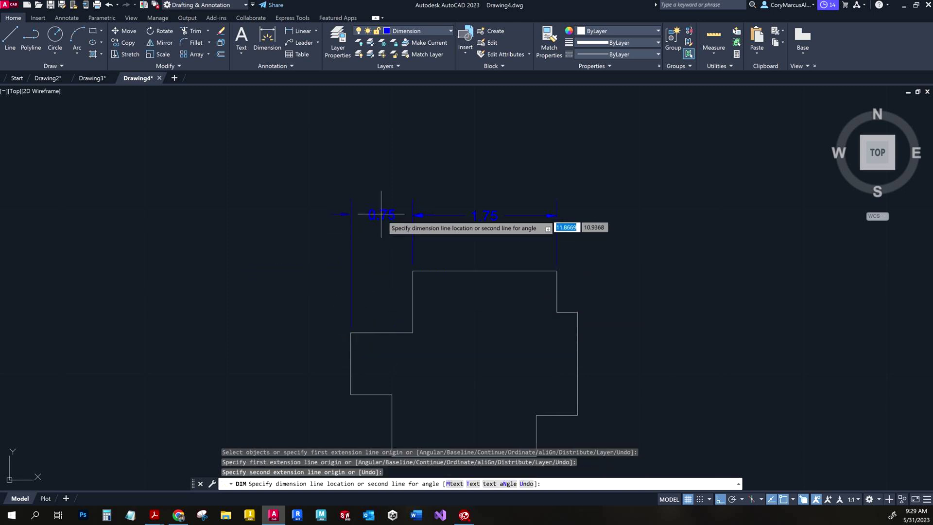
{"action": "left_click", "coordinate": [413, 215]}
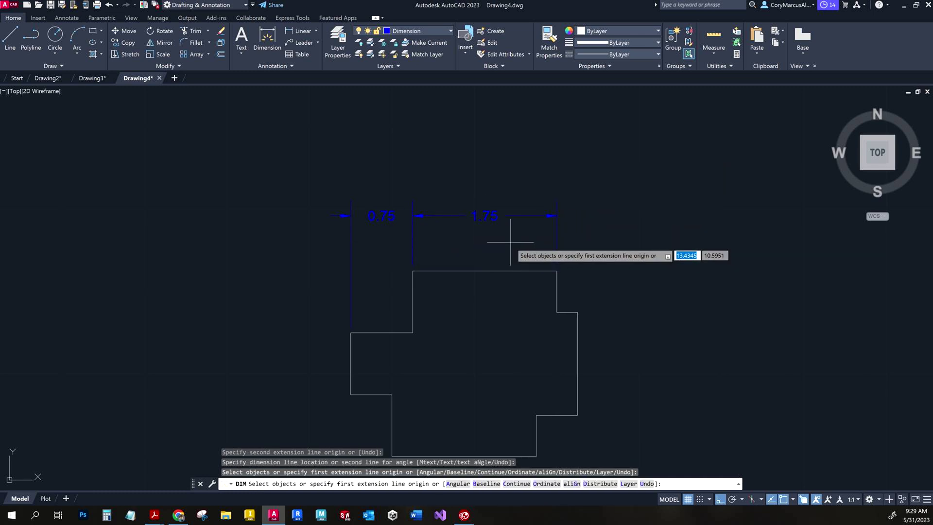
{"action": "key", "text": "Escape"}
Erase both trial dimensions with a crossing selection and recentre the outline.
{"action": "left_click", "coordinate": [454, 239]}
{"action": "left_click", "coordinate": [348, 202]}
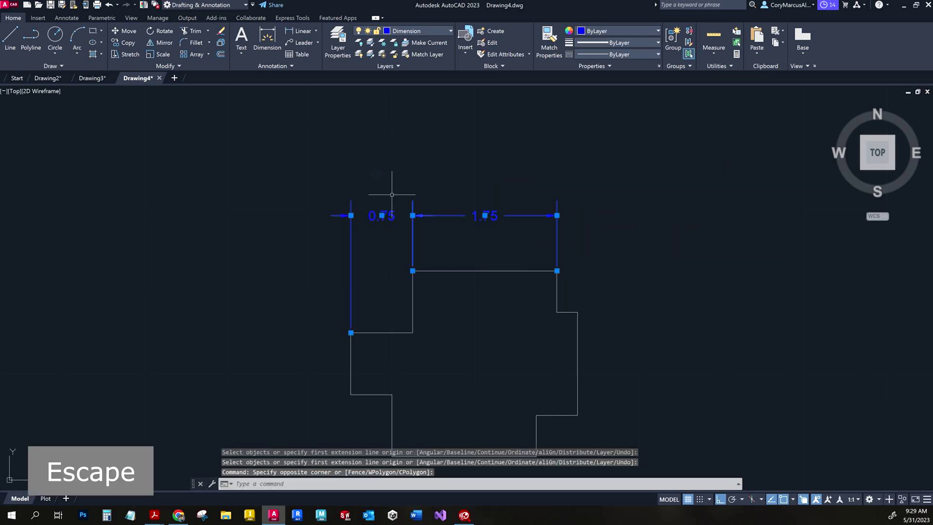
{"action": "key", "text": "Delete"}
{"action": "middle_click_drag", "start_coordinate": [452, 256], "coordinate": [421, 225]}
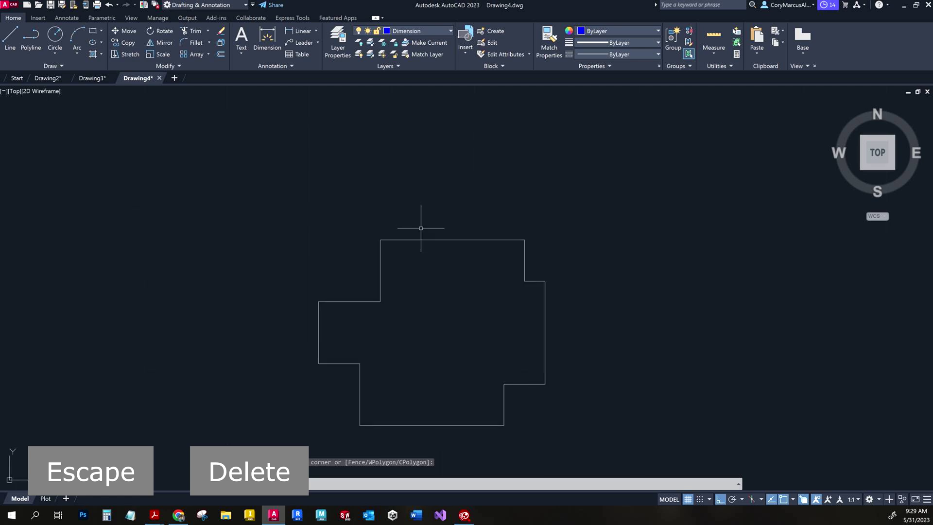
{"action": "left_click", "coordinate": [1, 292]}
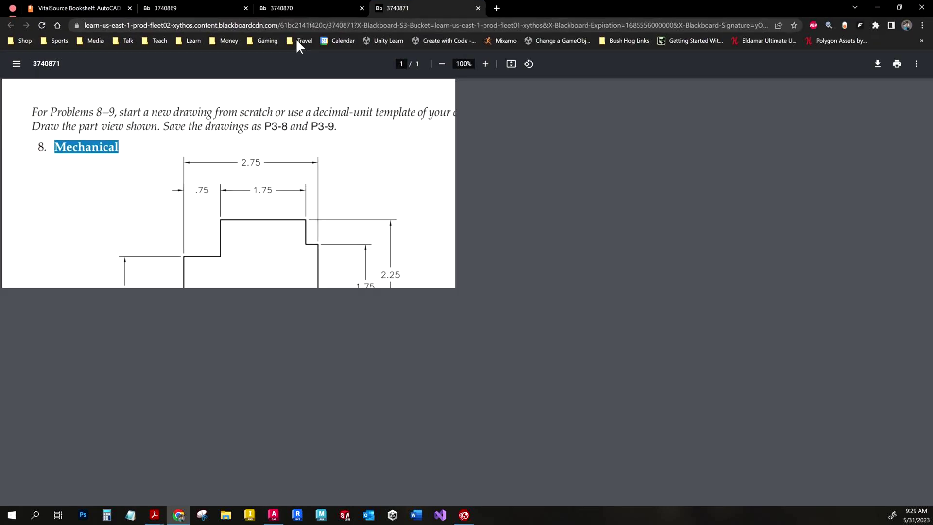